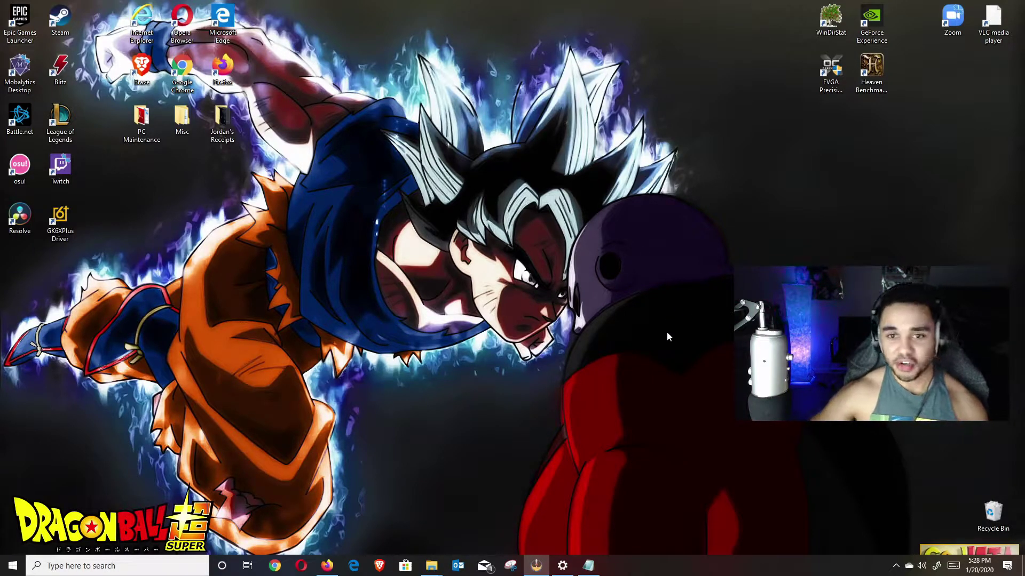
# - Open the streamelements.com site in Firefox and connect to StreamElements with the Twitch account
pyautogui.click(329, 567)
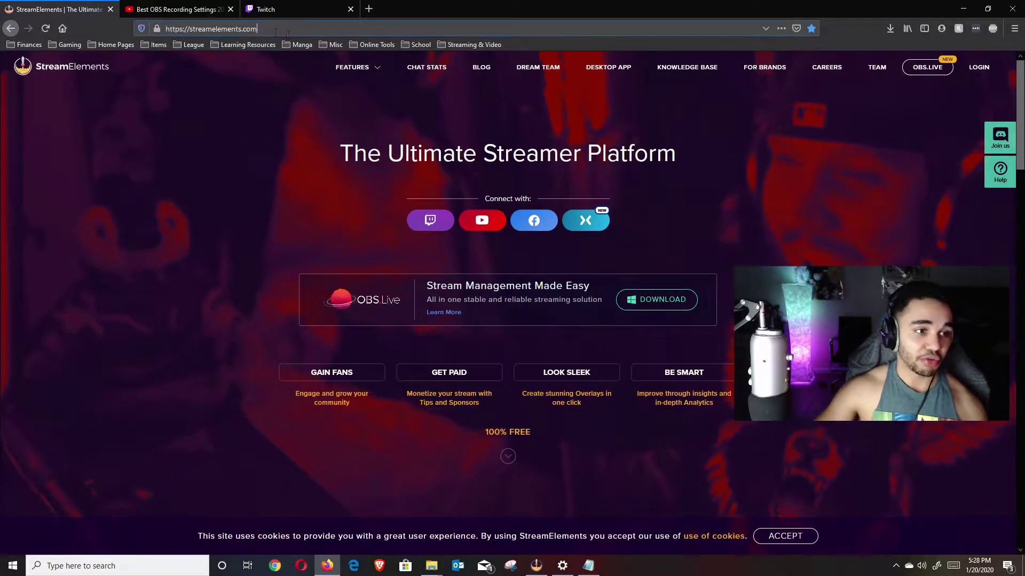
pyautogui.click(194, 28)
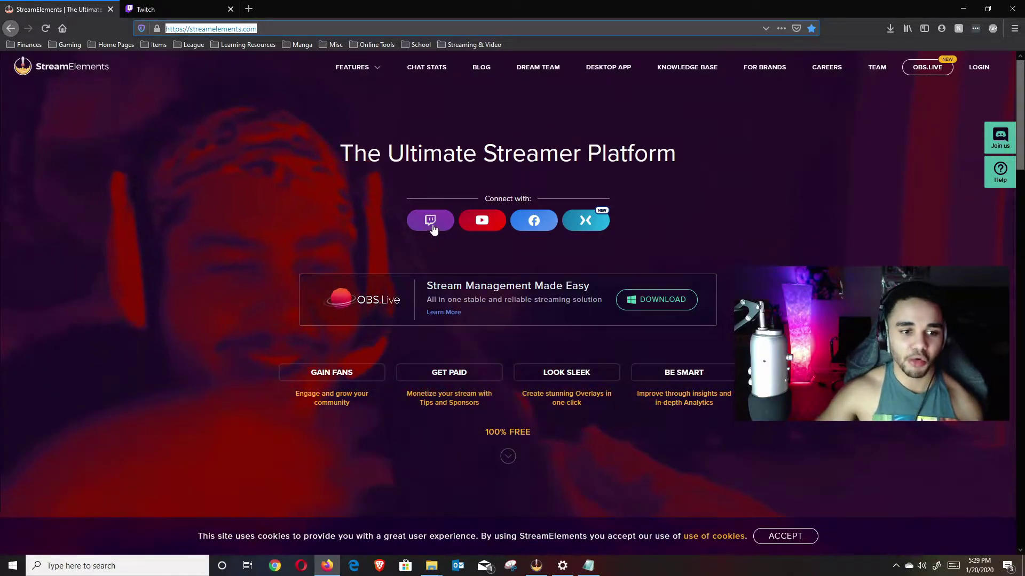
pyautogui.click(432, 230)
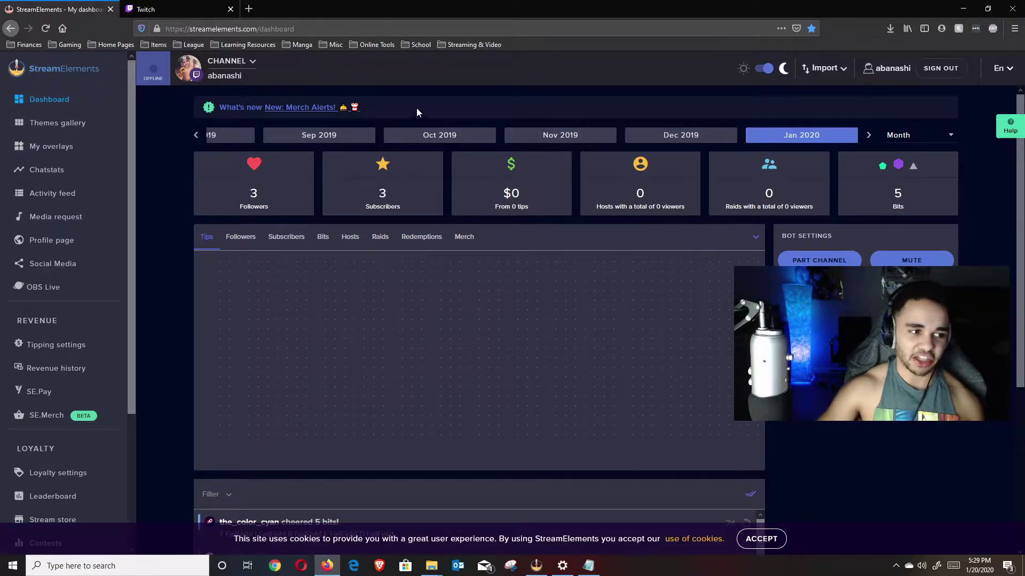
# - Open the OBS.Live page and examine its feature preview and download option
pyautogui.click(69, 288)
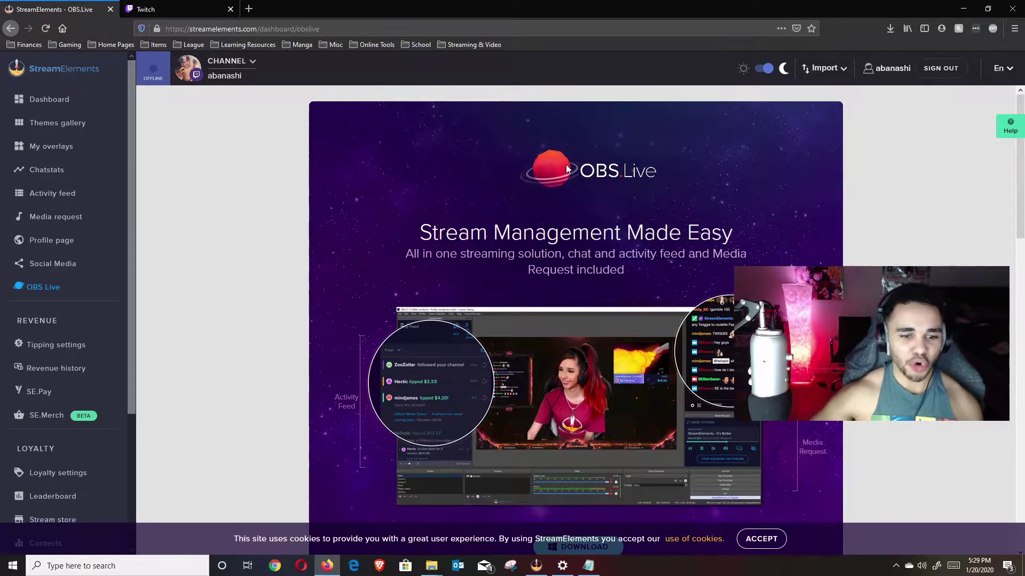
pyautogui.scroll(-3, 626, 299)
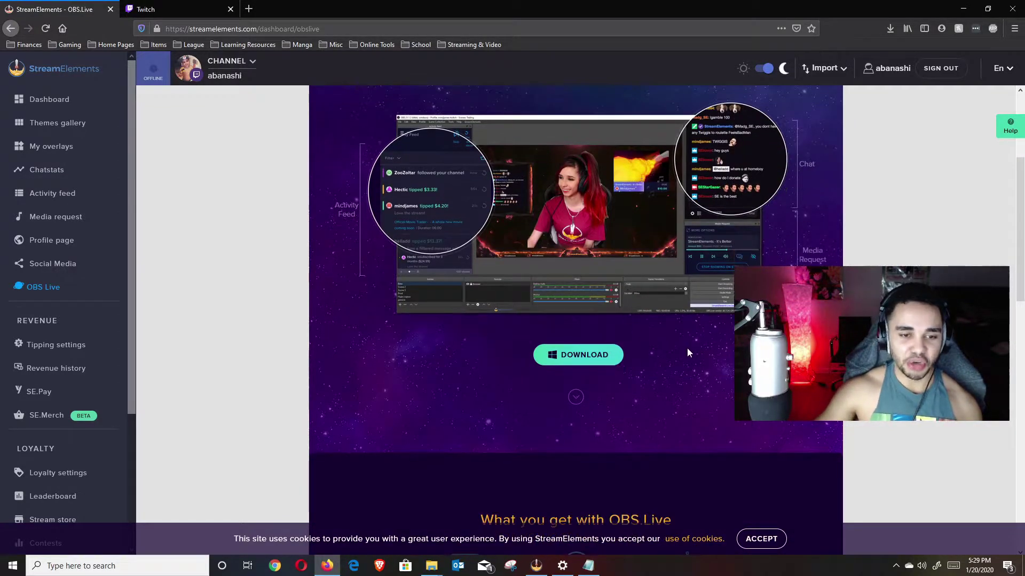
pyautogui.scroll(3, 686, 352)
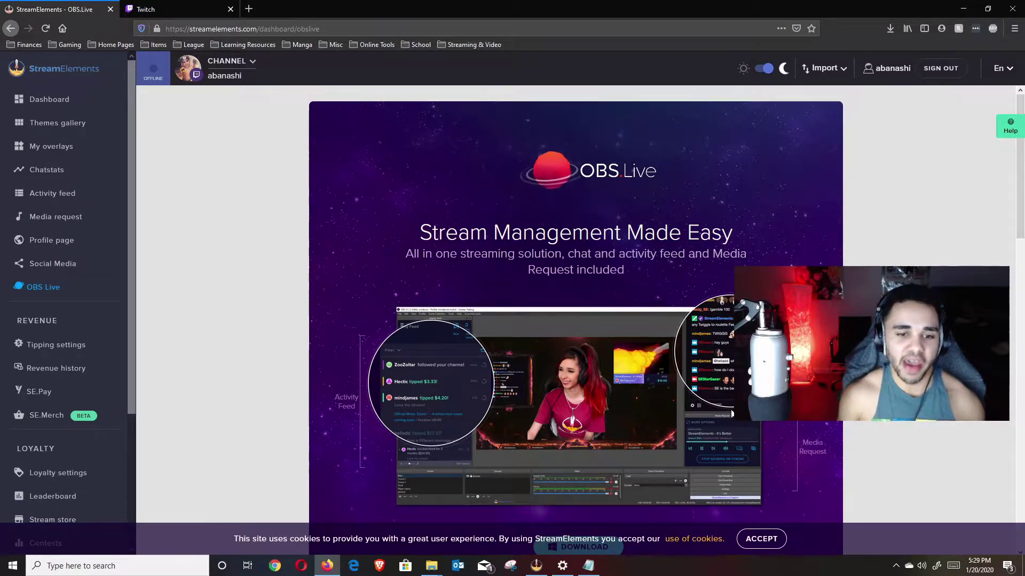
pyautogui.scroll(-3, 595, 352)
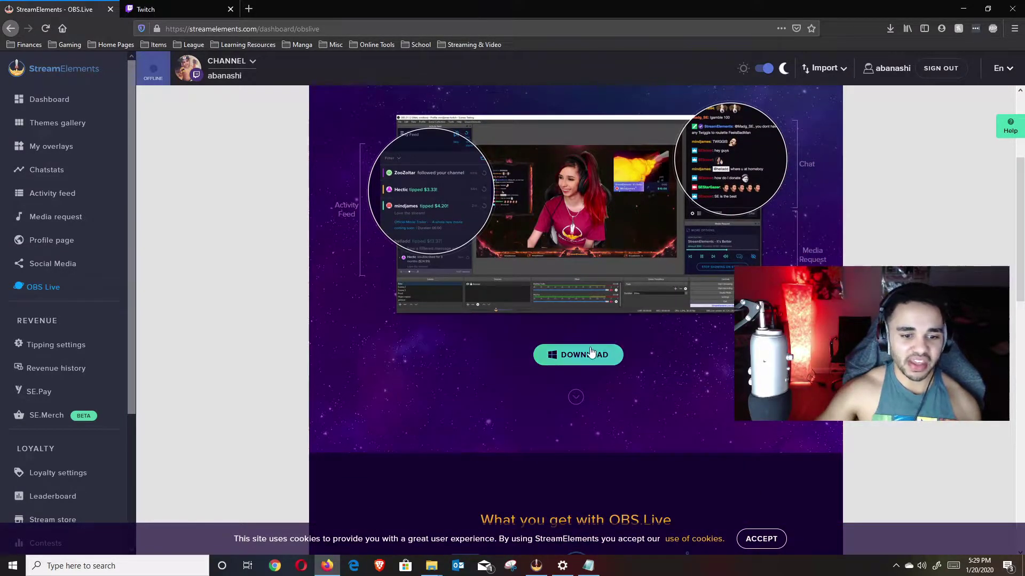
pyautogui.scroll(3, 373, 299)
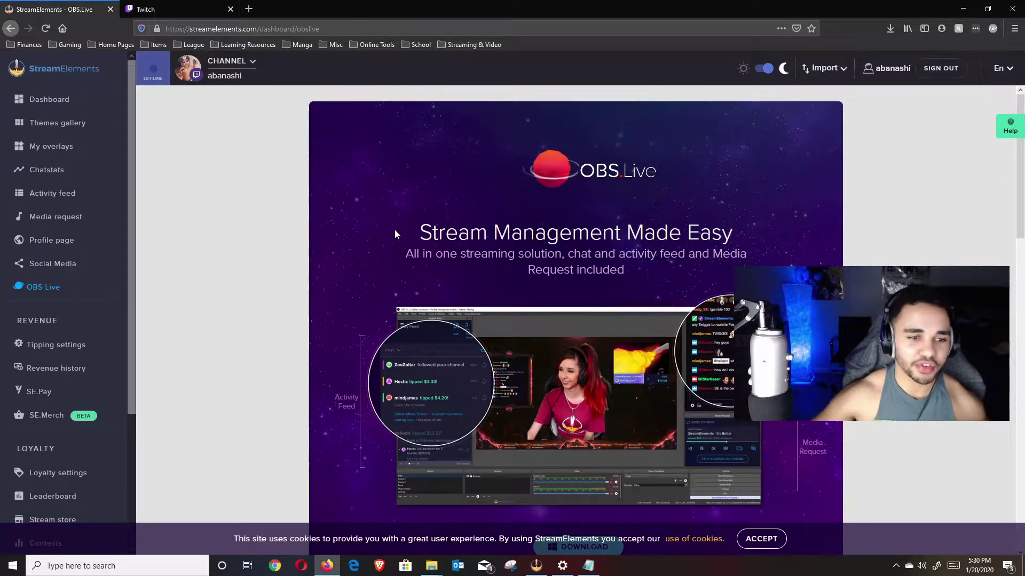
pyautogui.scroll(-3, 612, 353)
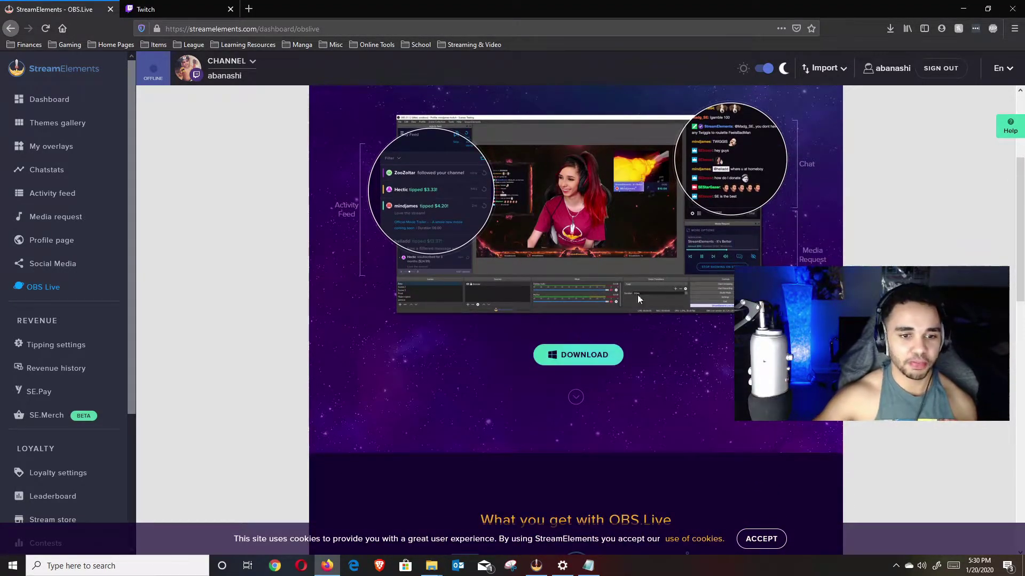
pyautogui.scroll(1, 598, 309)
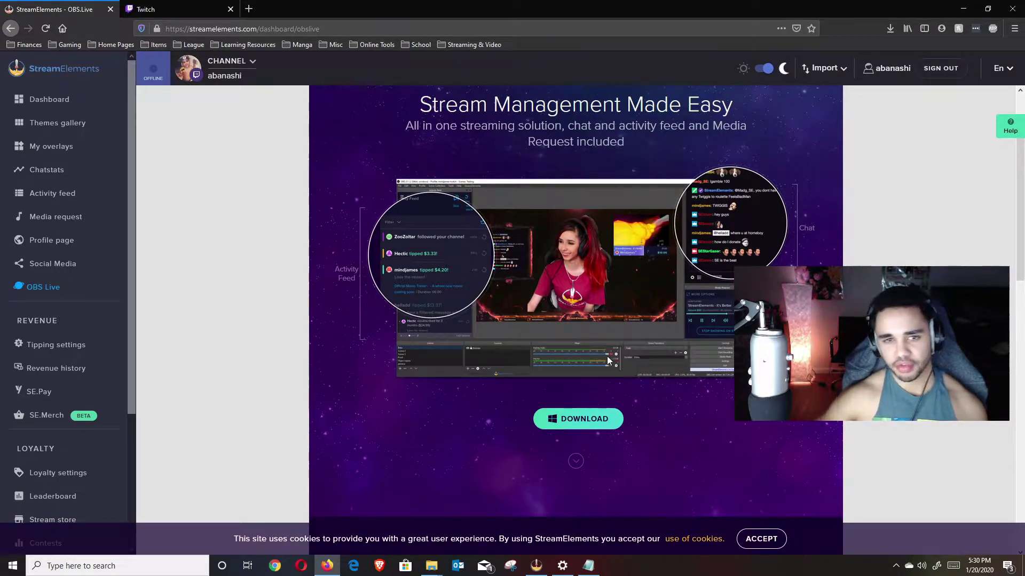
# - Browse the themes gallery, looking through the super themes, themes, alerts and widgets categories
pyautogui.click(80, 128)
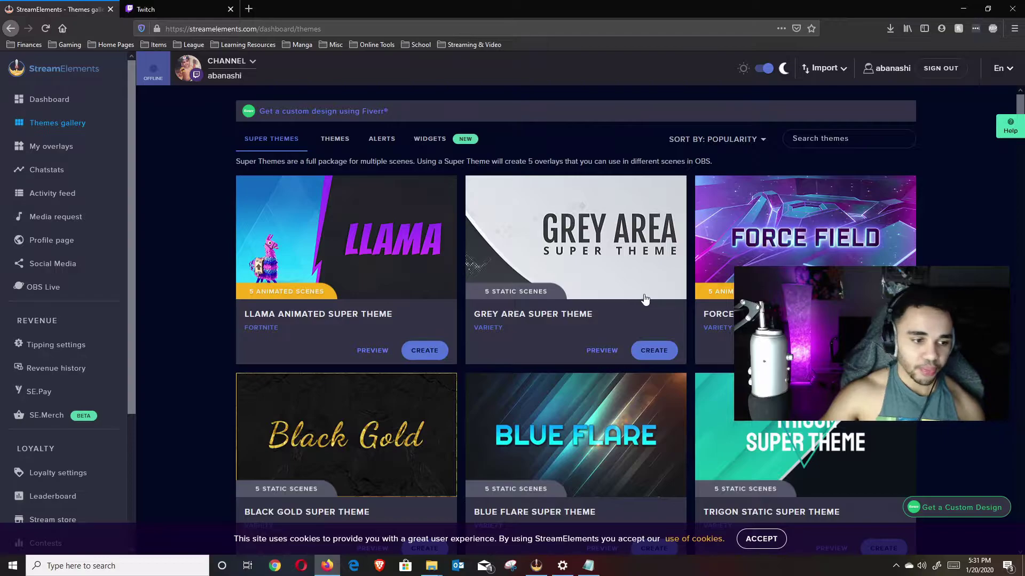
pyautogui.scroll(-7, 478, 350)
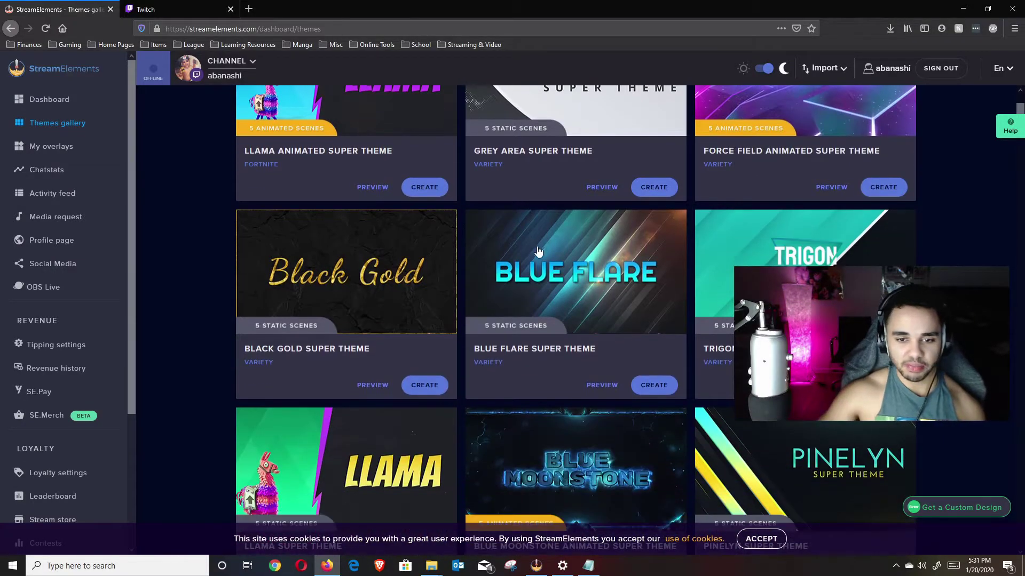
pyautogui.scroll(-4, 532, 268)
pyautogui.scroll(11, 544, 357)
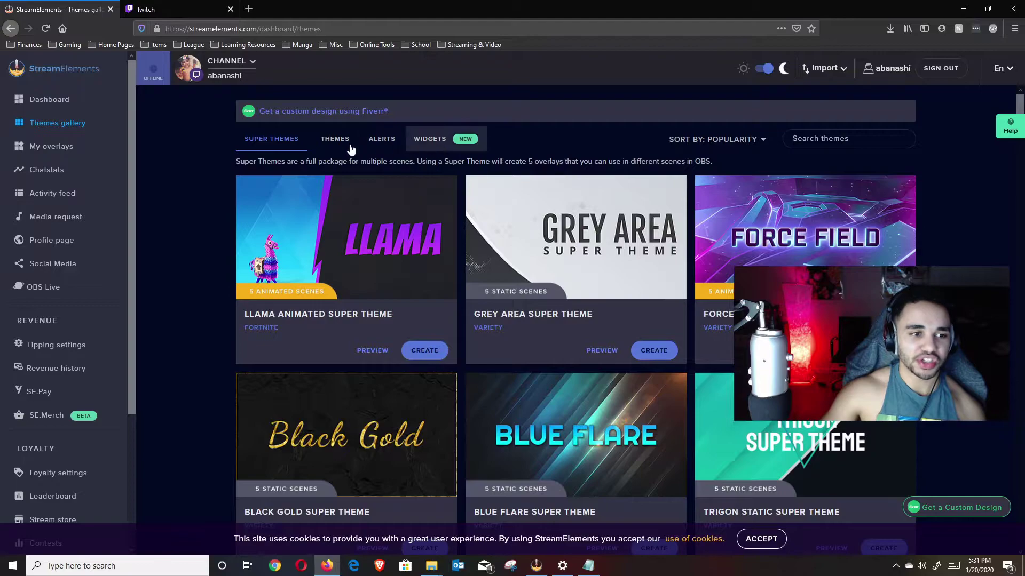
pyautogui.click(335, 140)
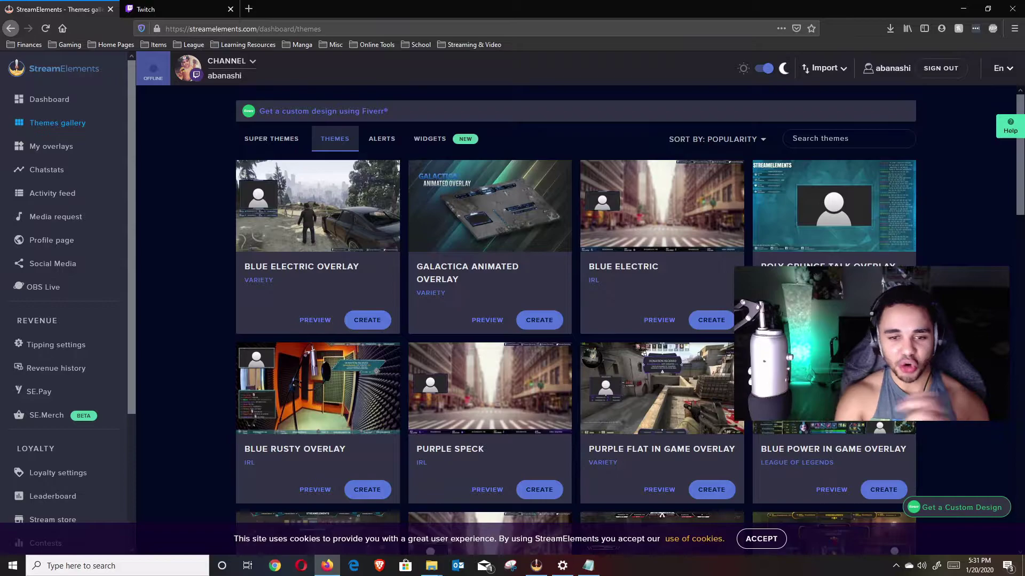
pyautogui.click(392, 142)
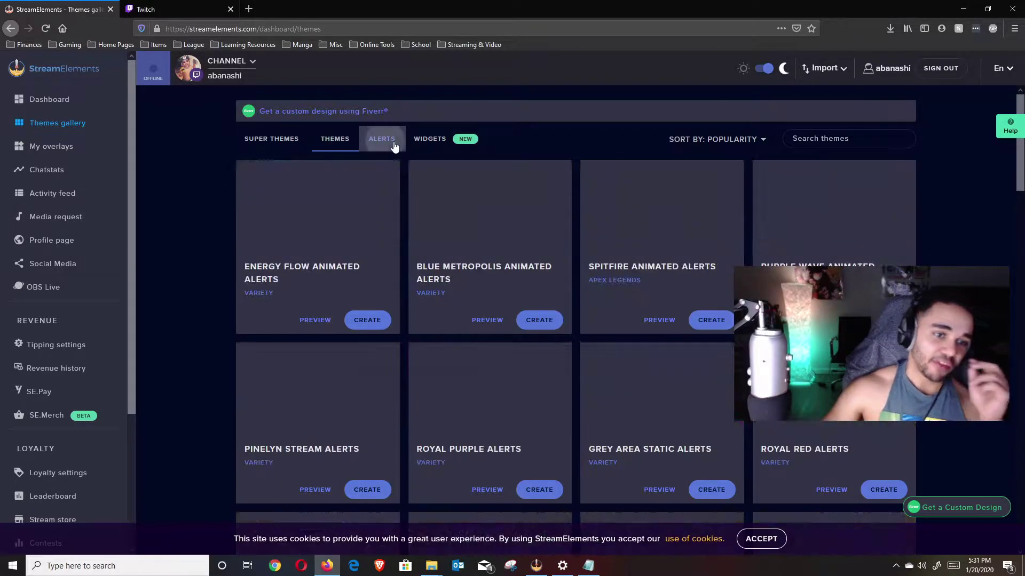
pyautogui.click(431, 139)
pyautogui.click(293, 146)
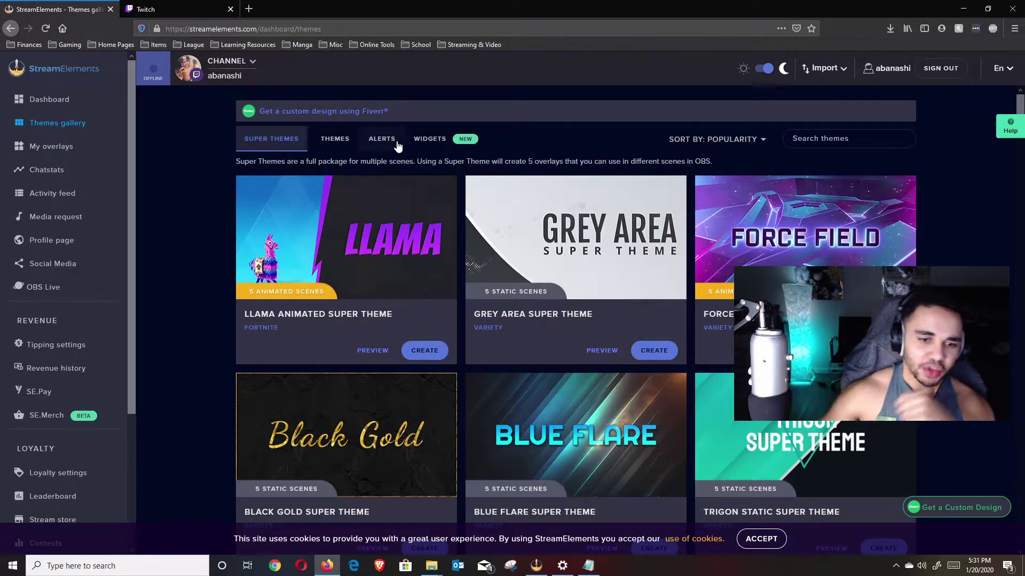
# - Start creating an overlay from the Grey Area Super Theme and preview its in-game, talk, start stream and end stream scenes
pyautogui.click(666, 351)
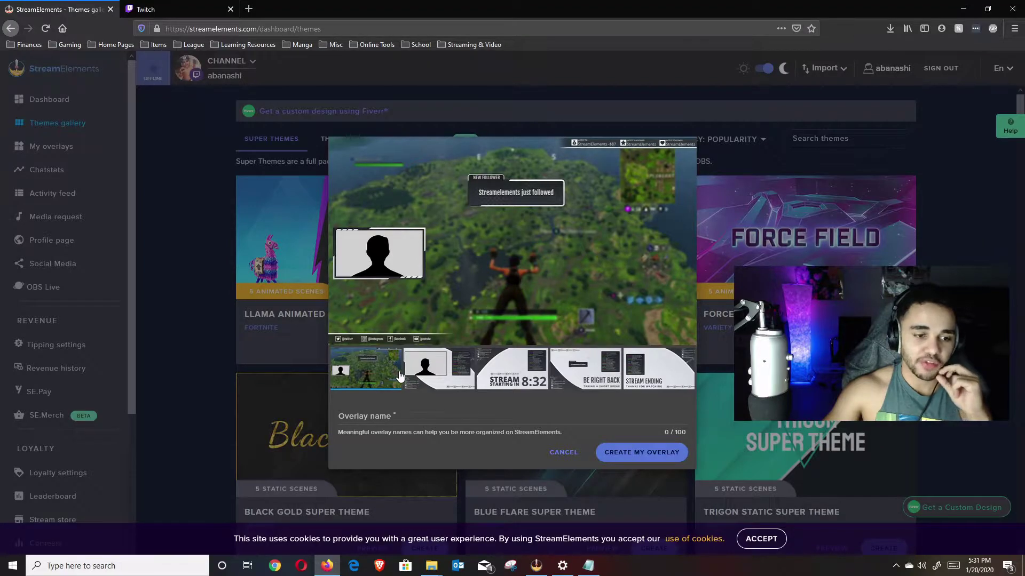
pyautogui.click(432, 378)
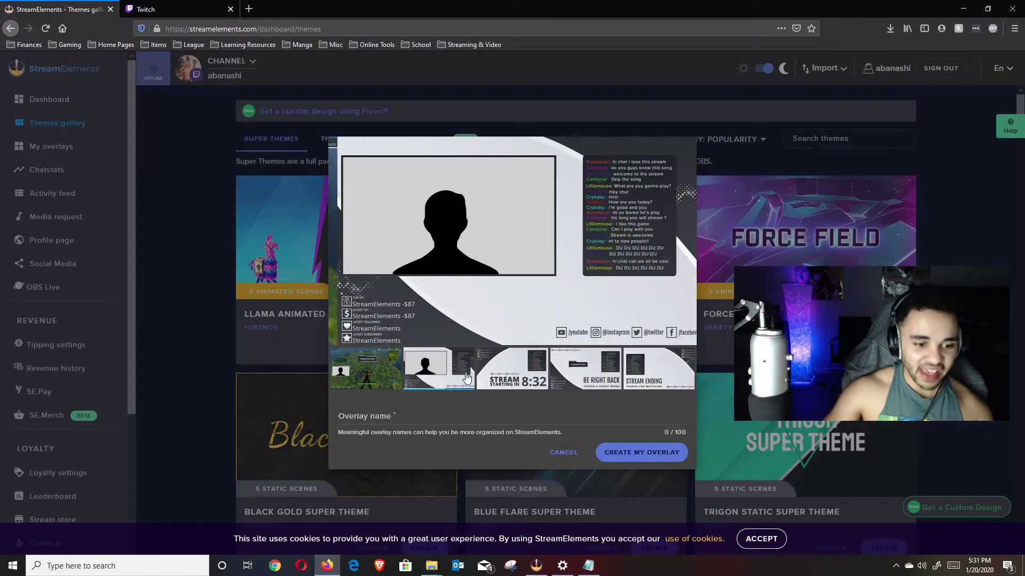
pyautogui.click(522, 380)
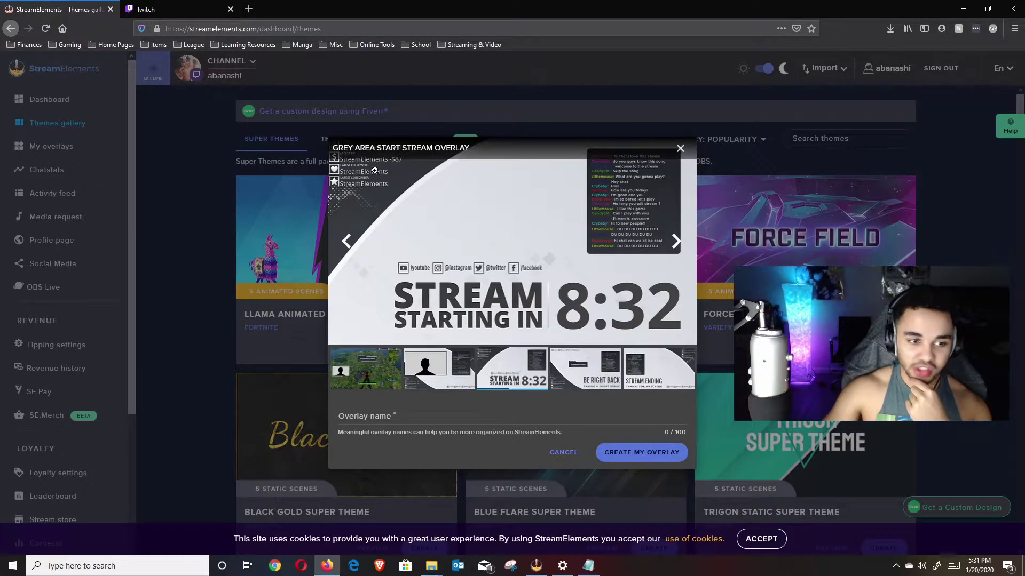
pyautogui.click(652, 385)
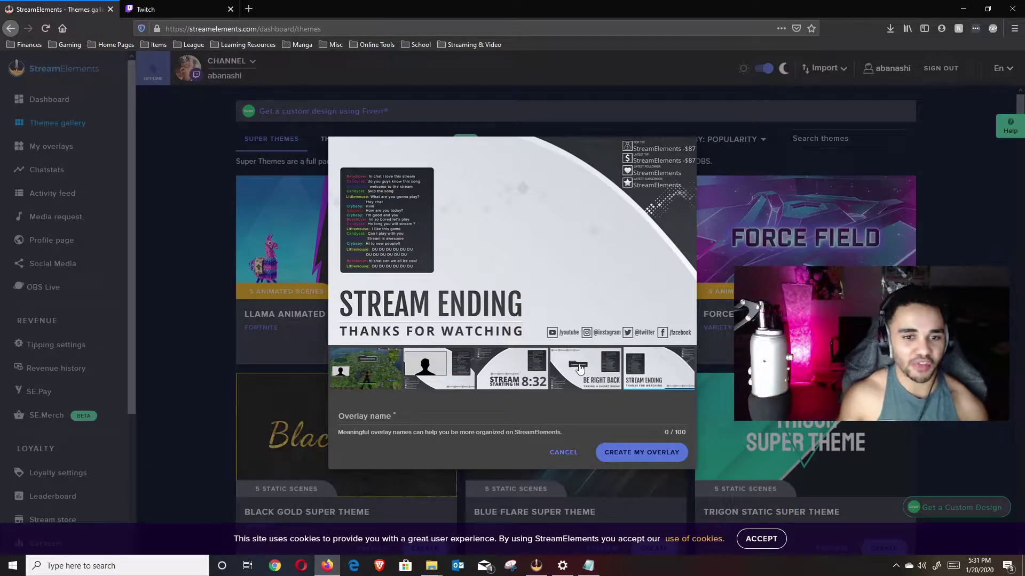
pyautogui.moveTo(508, 198)
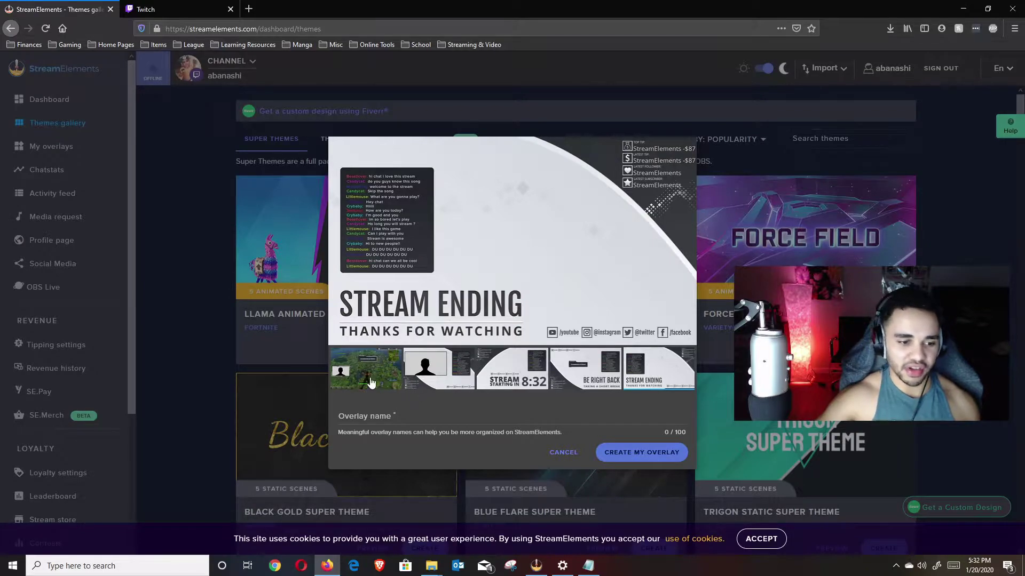
pyautogui.click(371, 383)
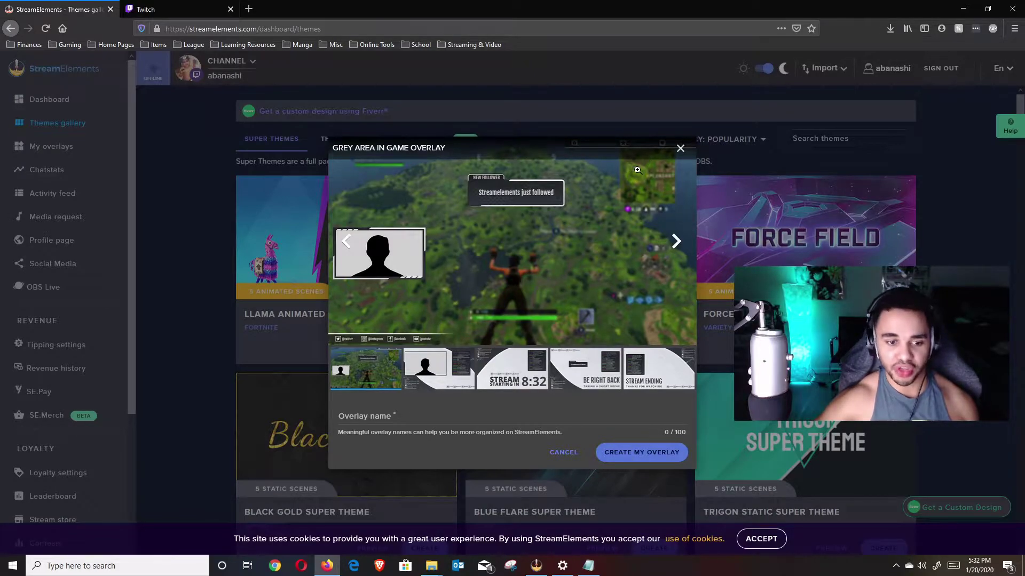
# - Name the overlay "Grey Test v1" and create it
pyautogui.click(339, 416)
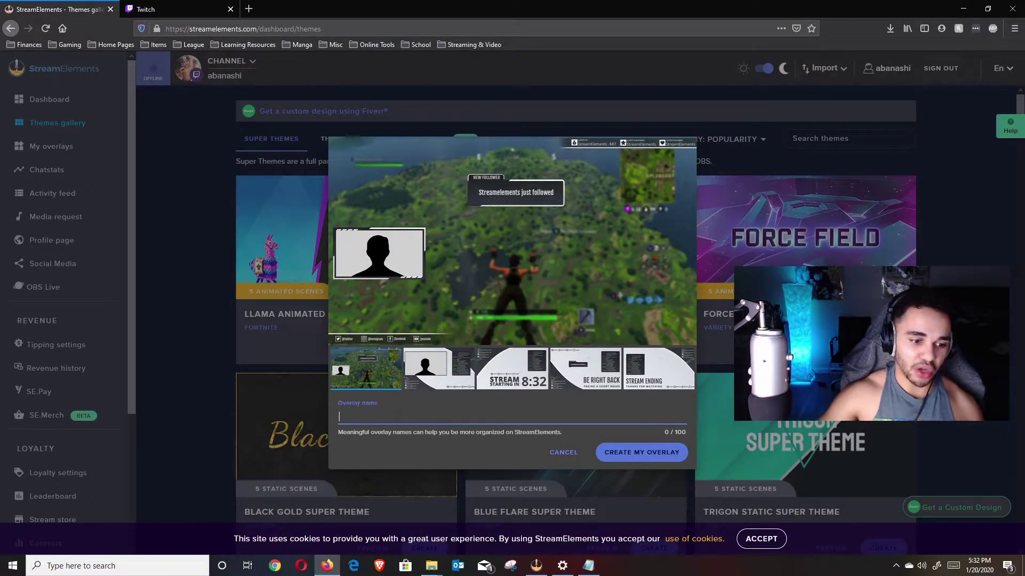
pyautogui.write('Grey')
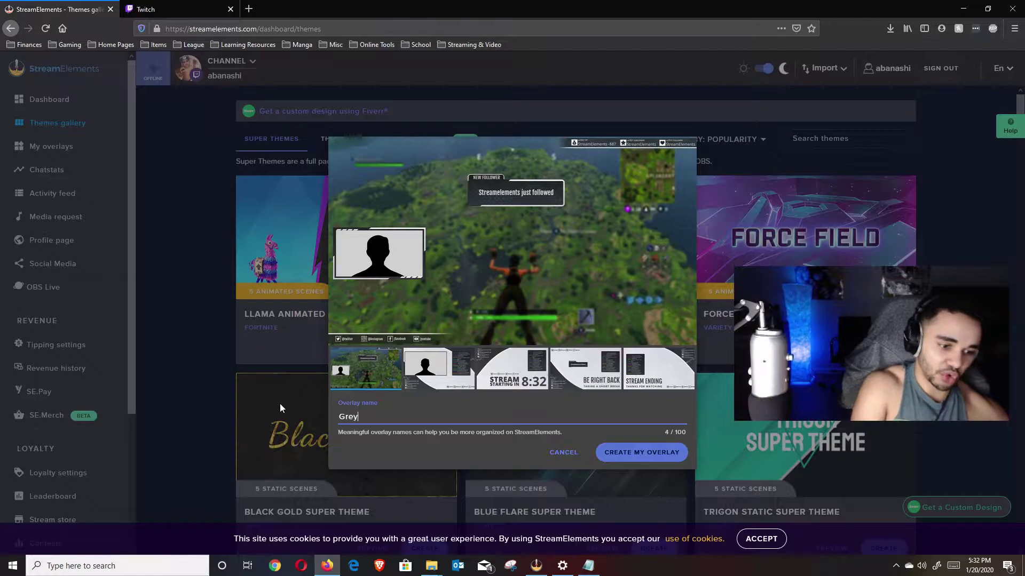
pyautogui.write(' Test v1')
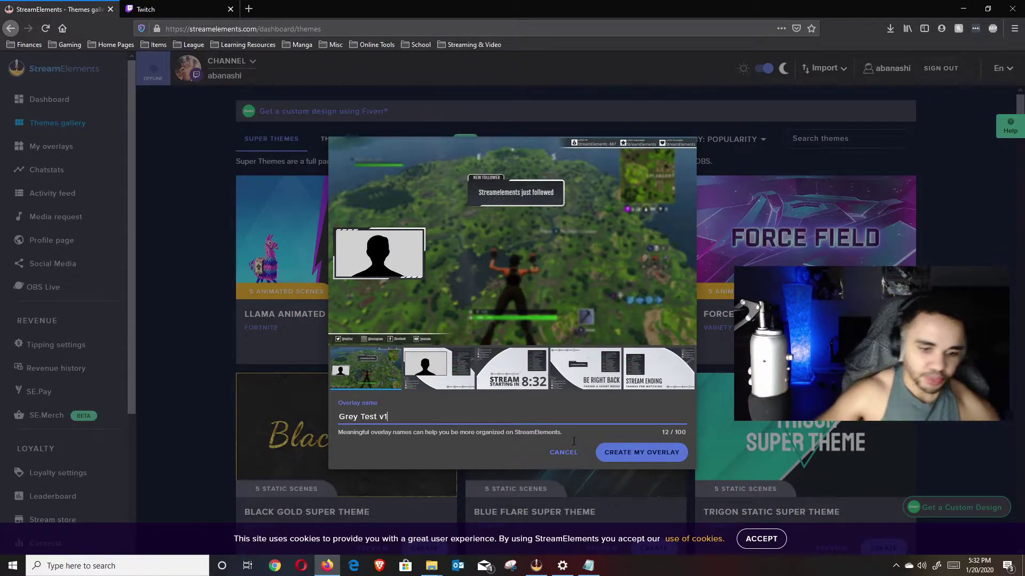
pyautogui.click(621, 454)
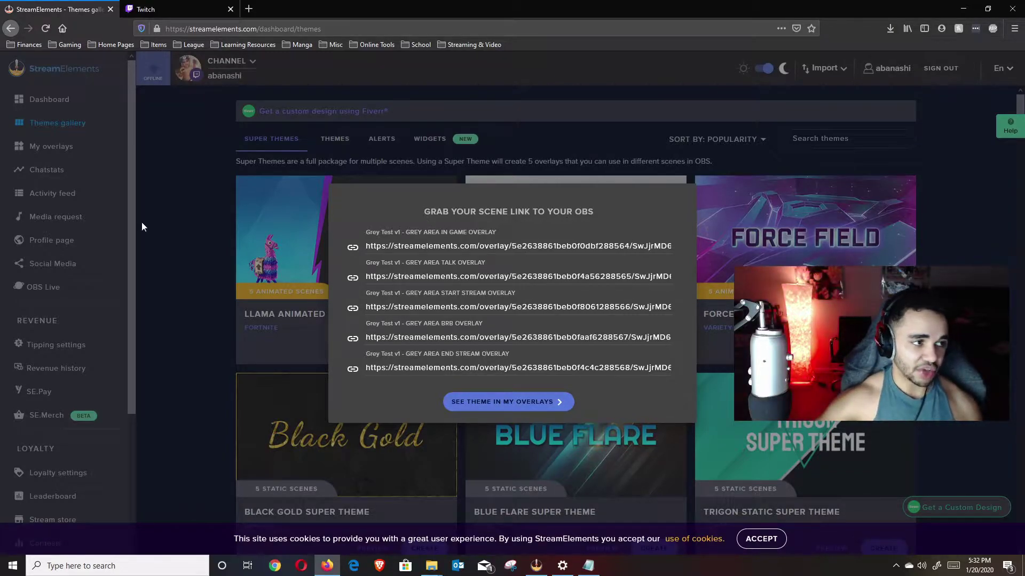
# - Switch to OBS and check the streaming service options in the stream settings, choosing Twitch as the service
pyautogui.hotkey('alt', 'Tab')
pyautogui.click(851, 39)
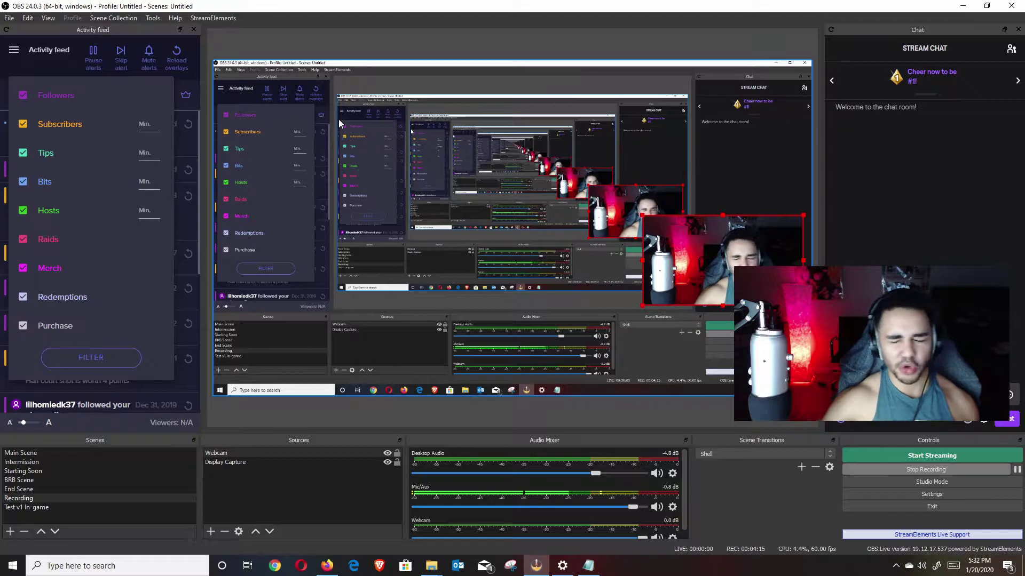
pyautogui.click(9, 20)
pyautogui.click(30, 58)
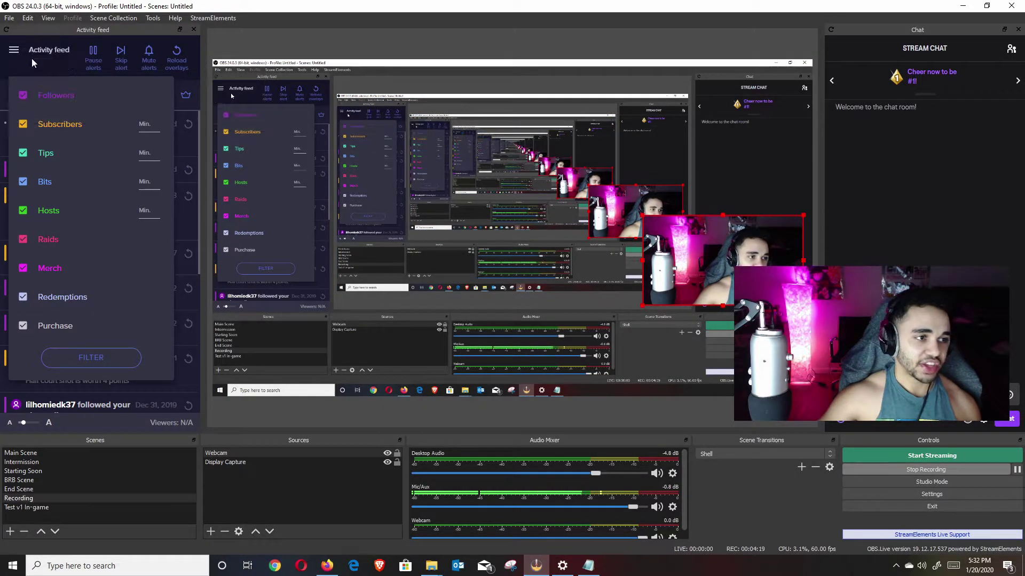
pyautogui.click(286, 127)
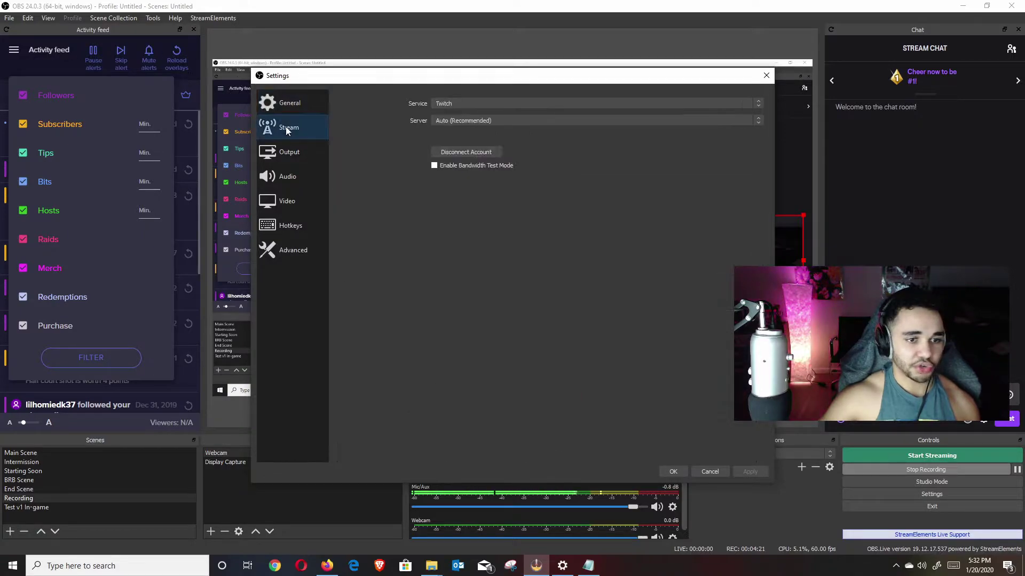
pyautogui.click(495, 102)
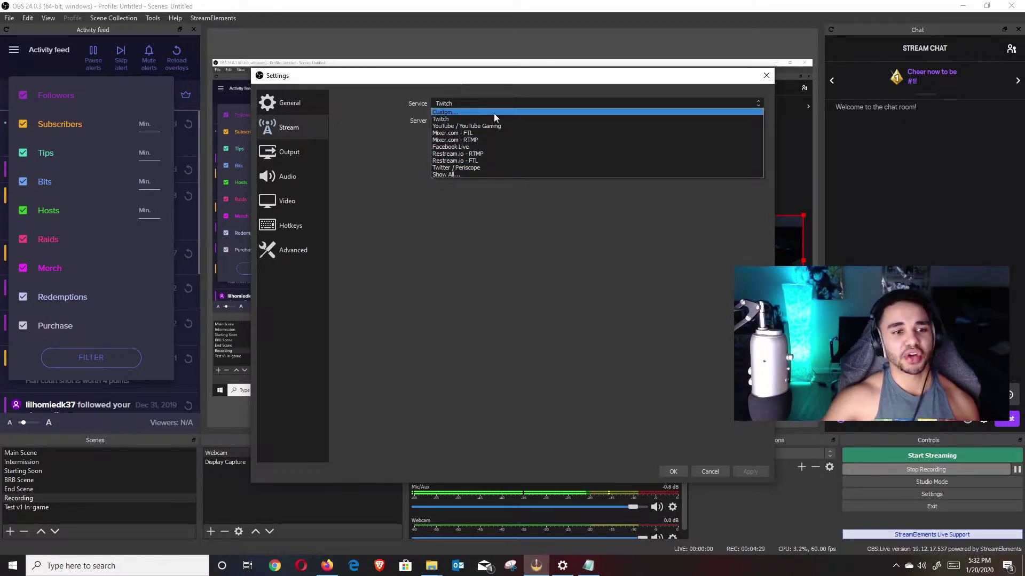
pyautogui.click(463, 120)
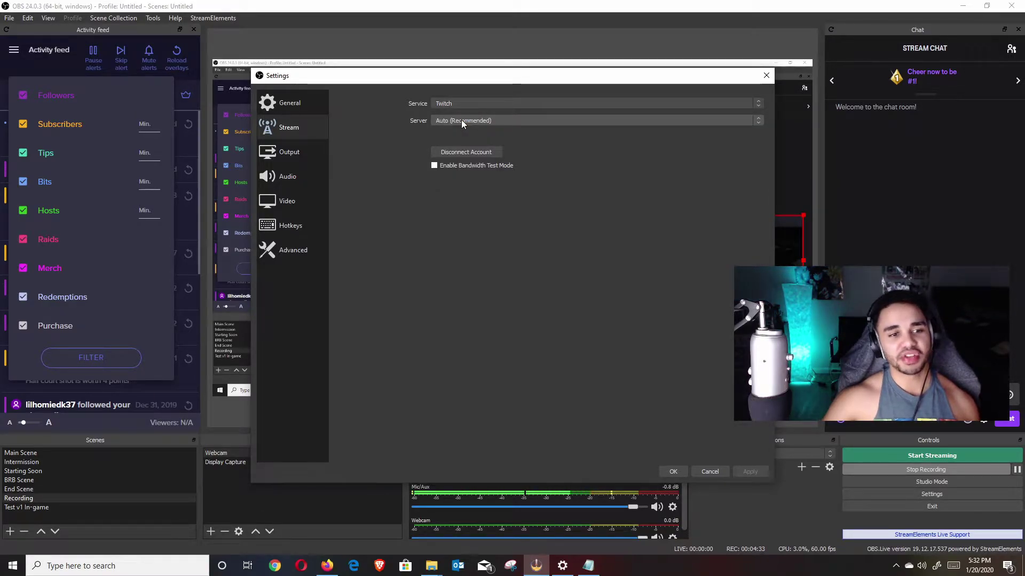
pyautogui.click(470, 104)
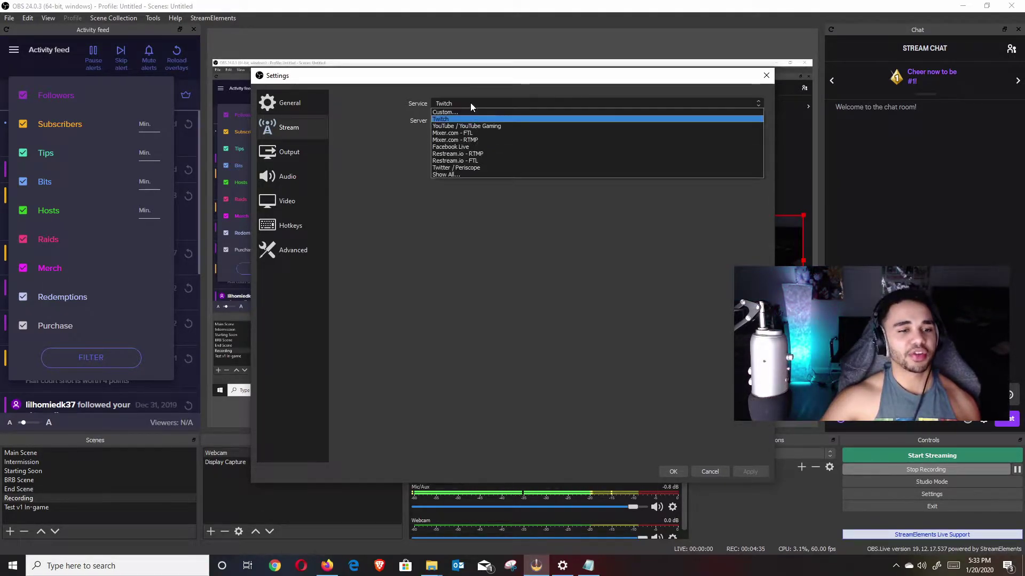
pyautogui.click(477, 120)
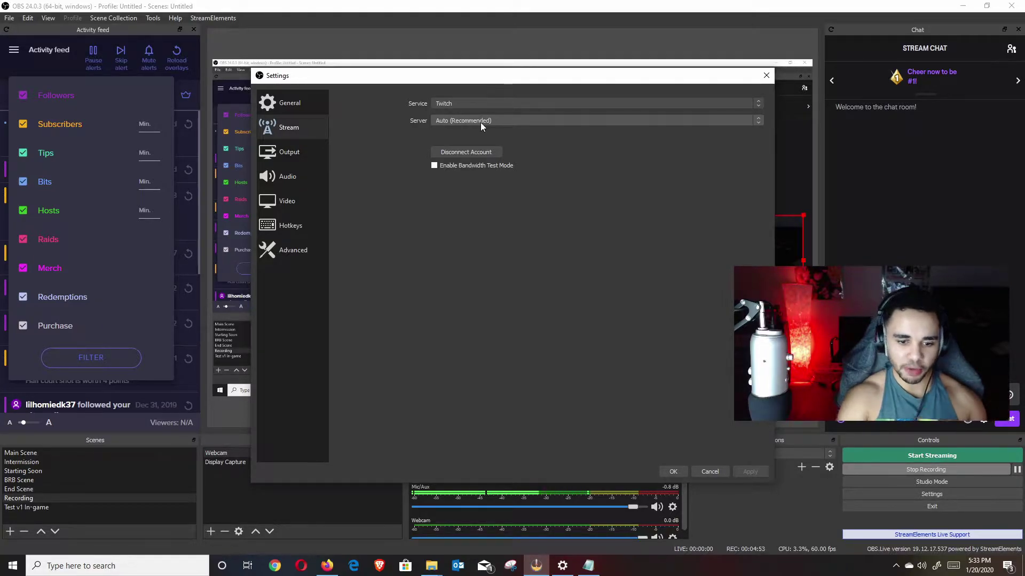
pyautogui.click(763, 81)
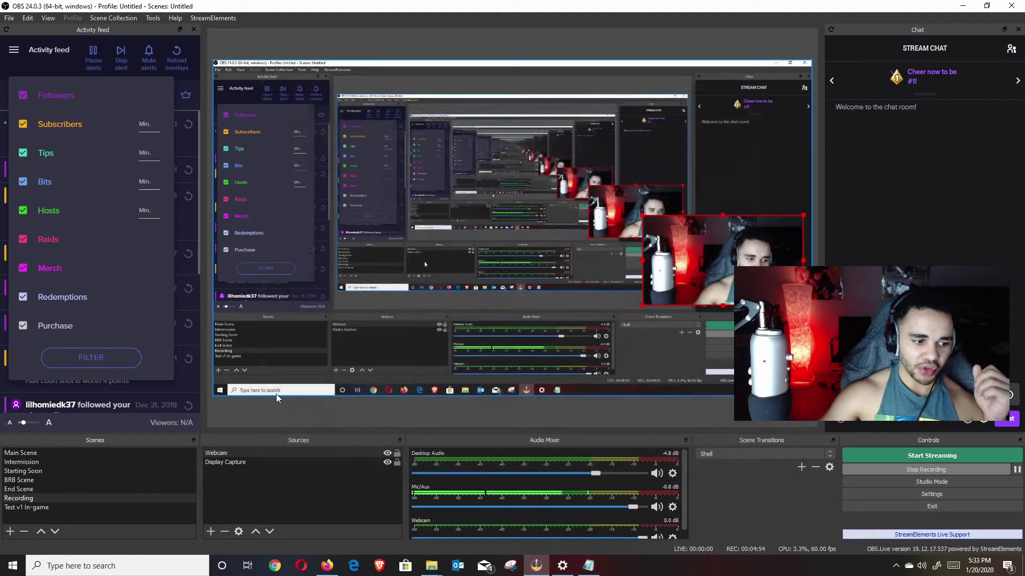
# - Check the existing Test v1 In-game scene and add a new scene named "Grey Test v1"
pyautogui.rightClick(37, 510)
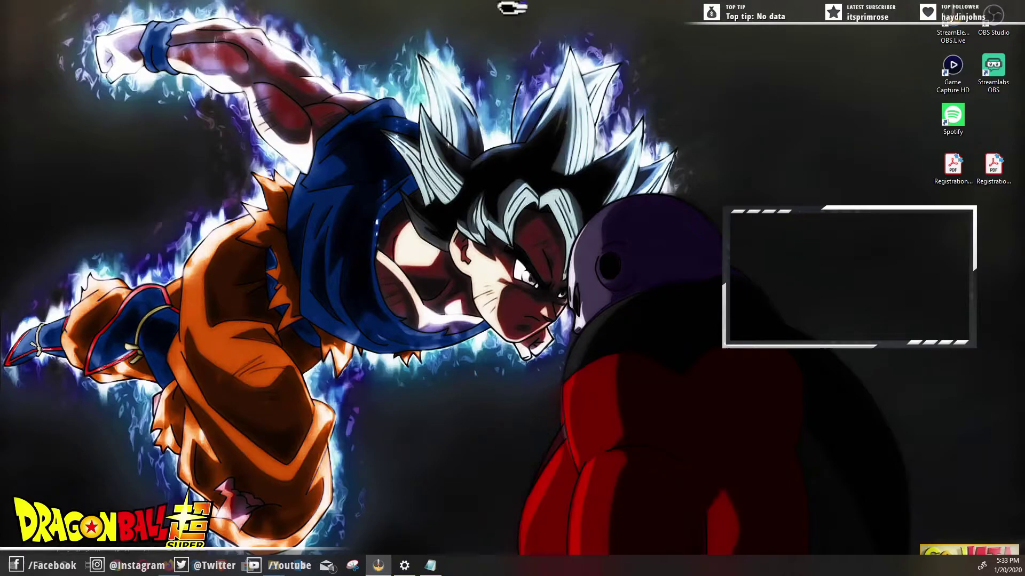
pyautogui.click(28, 500)
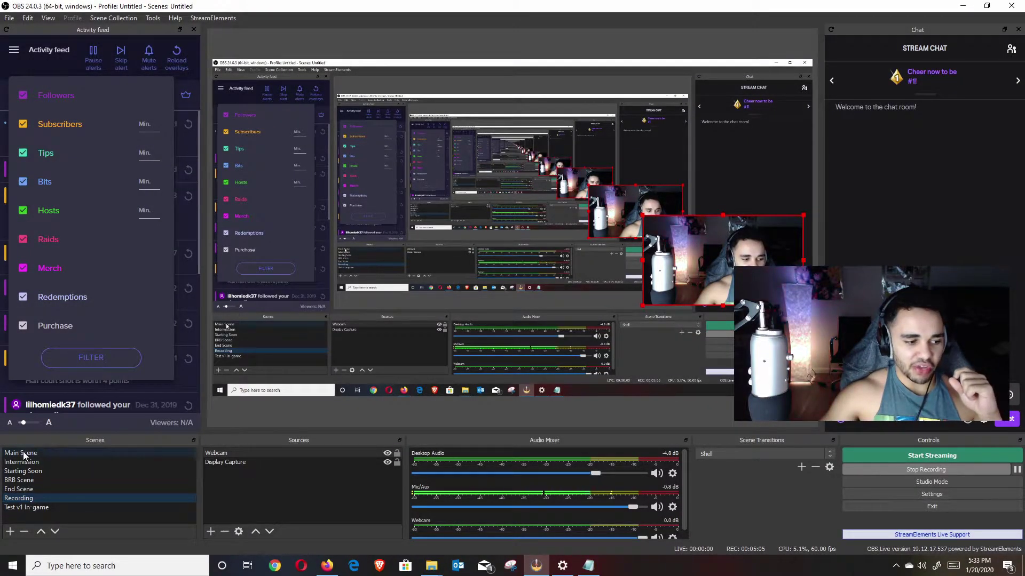
pyautogui.click(10, 531)
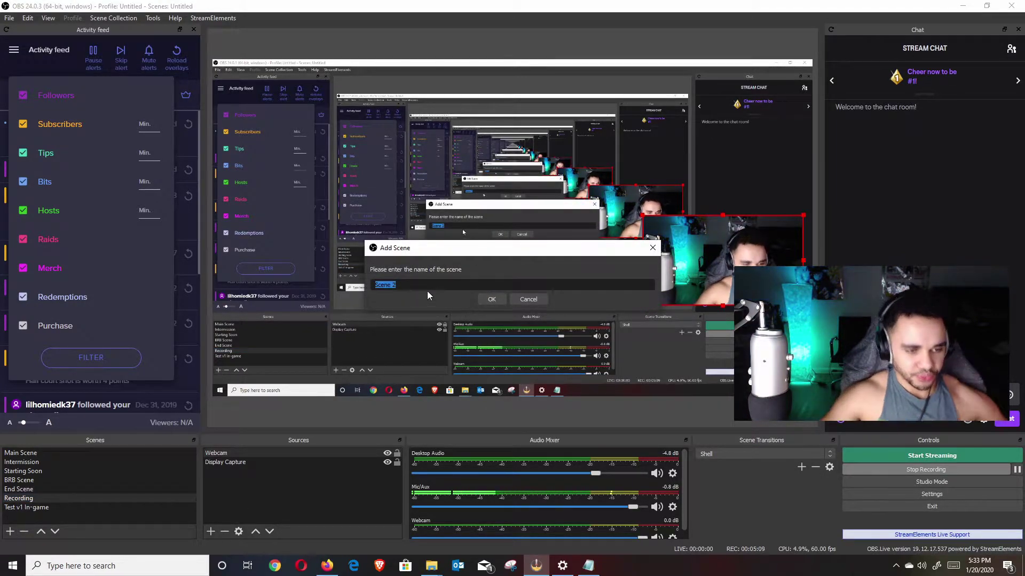
pyautogui.press('BackSpace')
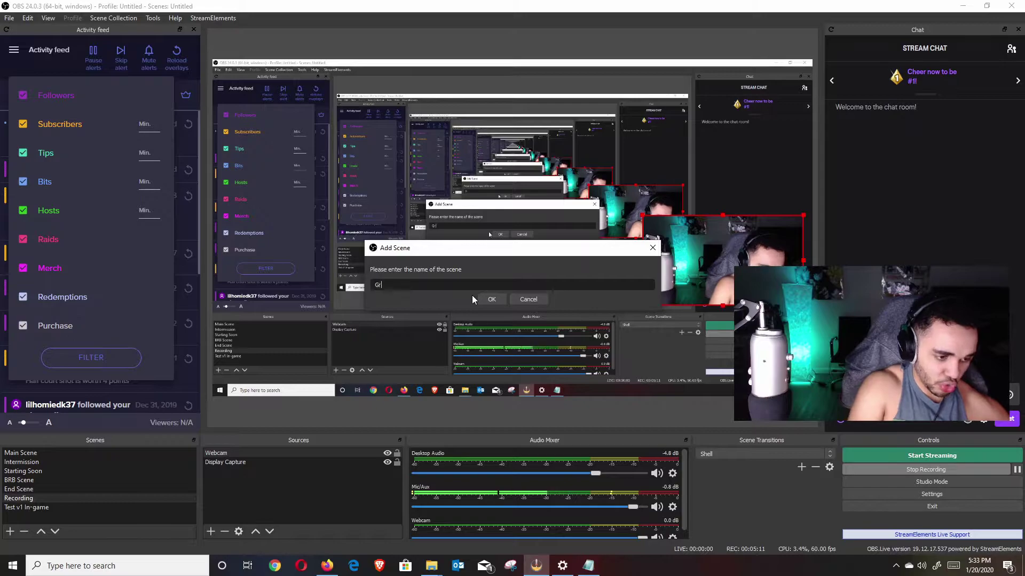
pyautogui.write('Grety')
pyautogui.press('BackSpace')
pyautogui.press('BackSpace')
pyautogui.press('BackSpace')
pyautogui.write('y Test v1')
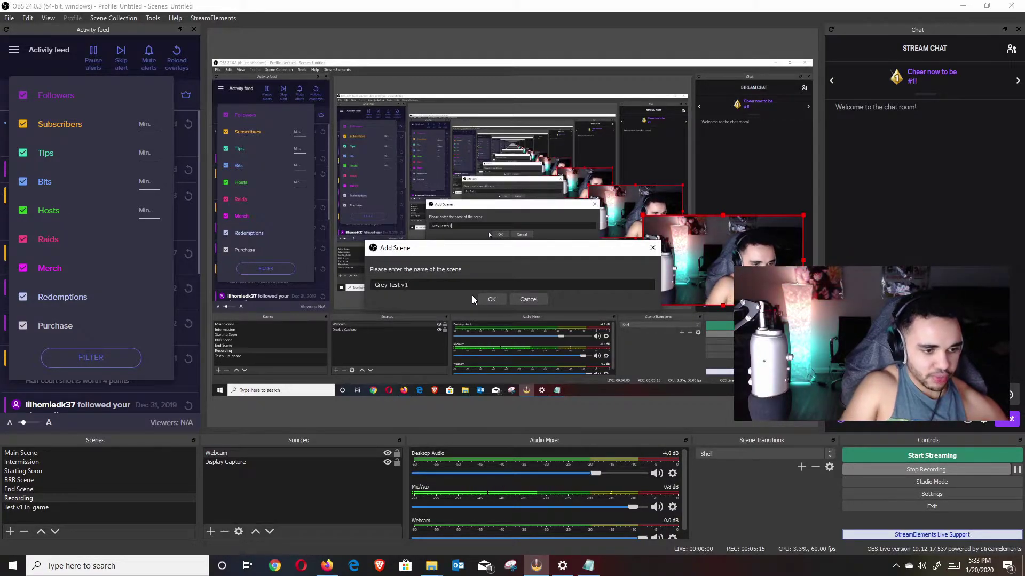
pyautogui.press('Return')
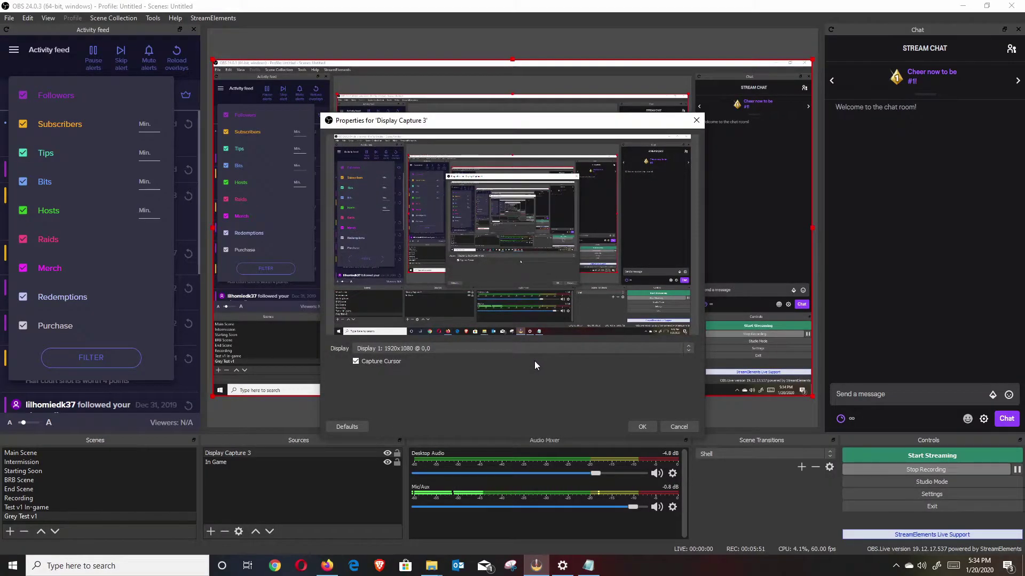
# - Check the display choices of the new display capture source and copy the Grey Area in-game overlay link from StreamElements in the browser
pyautogui.click(427, 347)
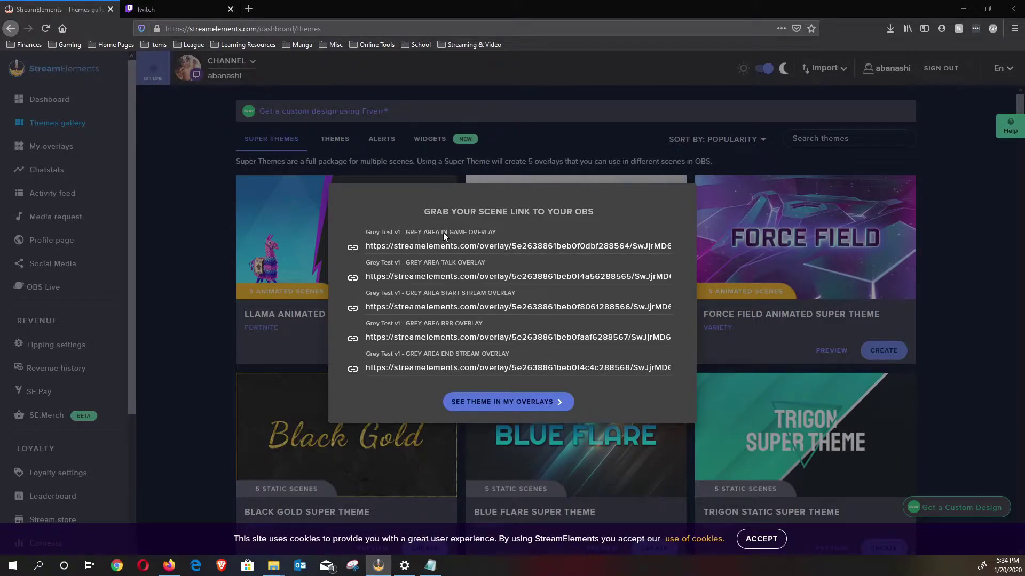
pyautogui.click(352, 249)
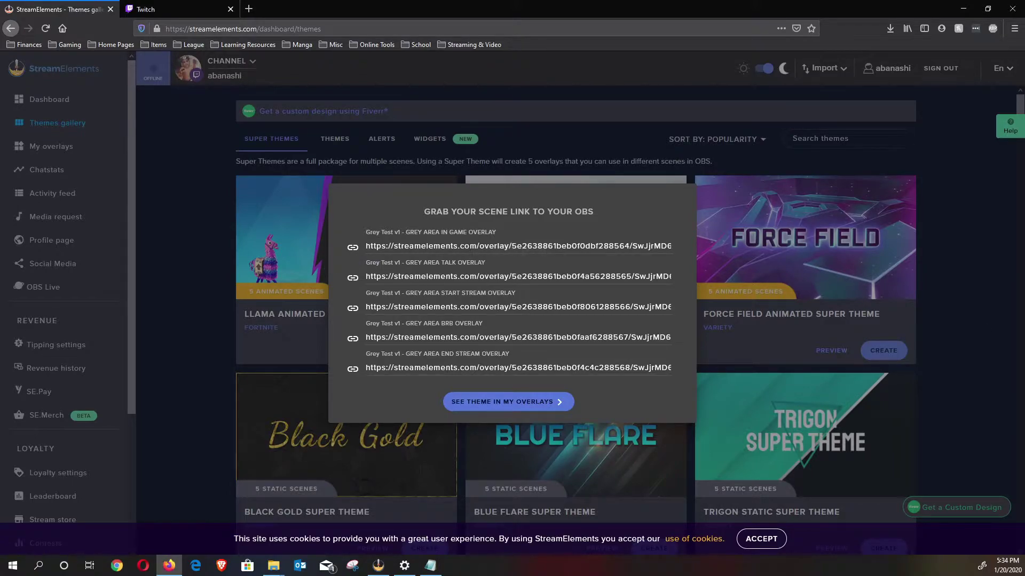
pyautogui.hotkey('alt', 'Tab')
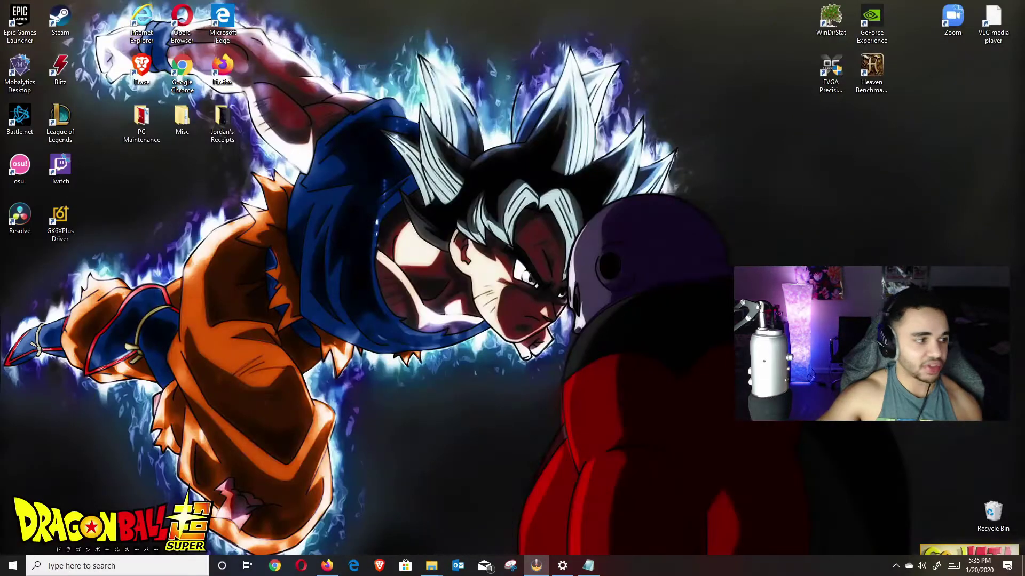
# - Return to StreamElements in the browser and open the Grey Test v1 in-game overlay for editing from the saved overlays
pyautogui.hotkey('alt', 'Tab')
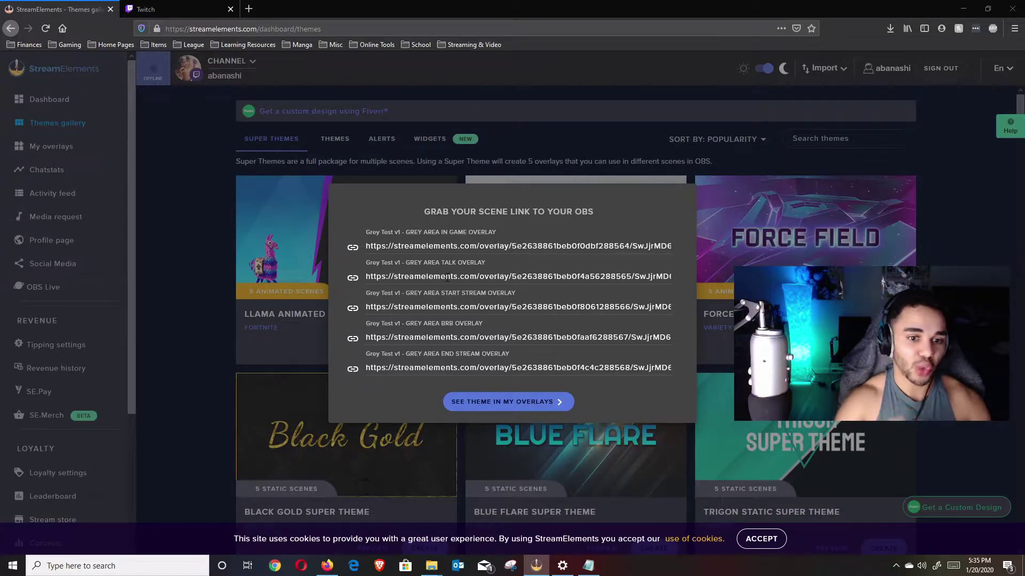
pyautogui.click(969, 201)
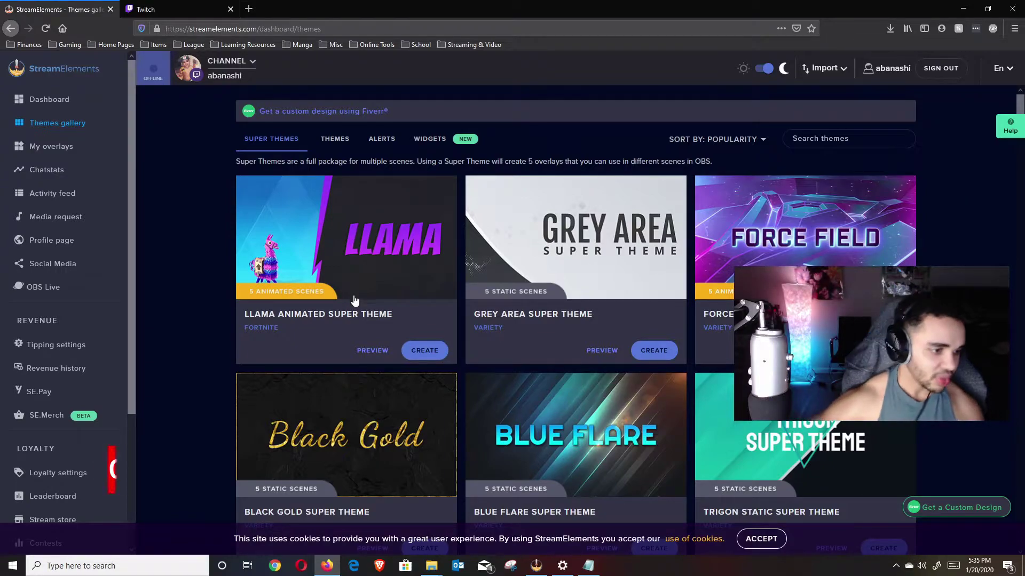
pyautogui.click(71, 148)
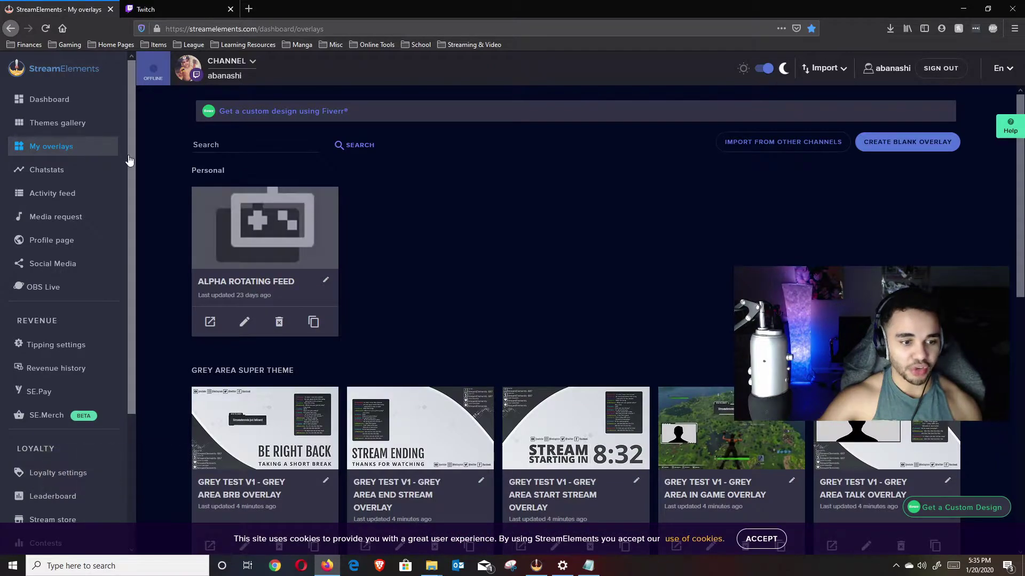
pyautogui.scroll(-3, 662, 326)
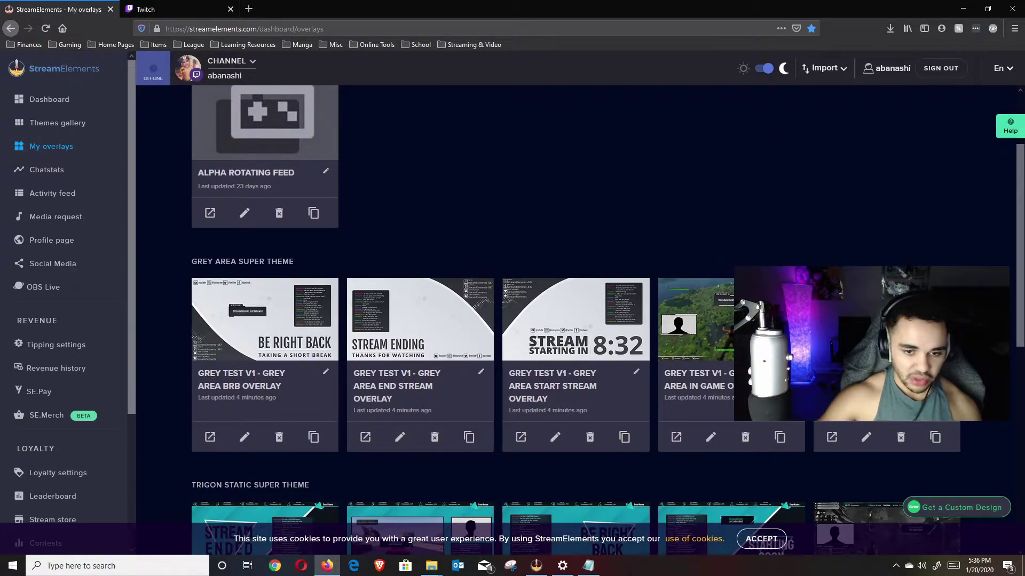
pyautogui.click(710, 439)
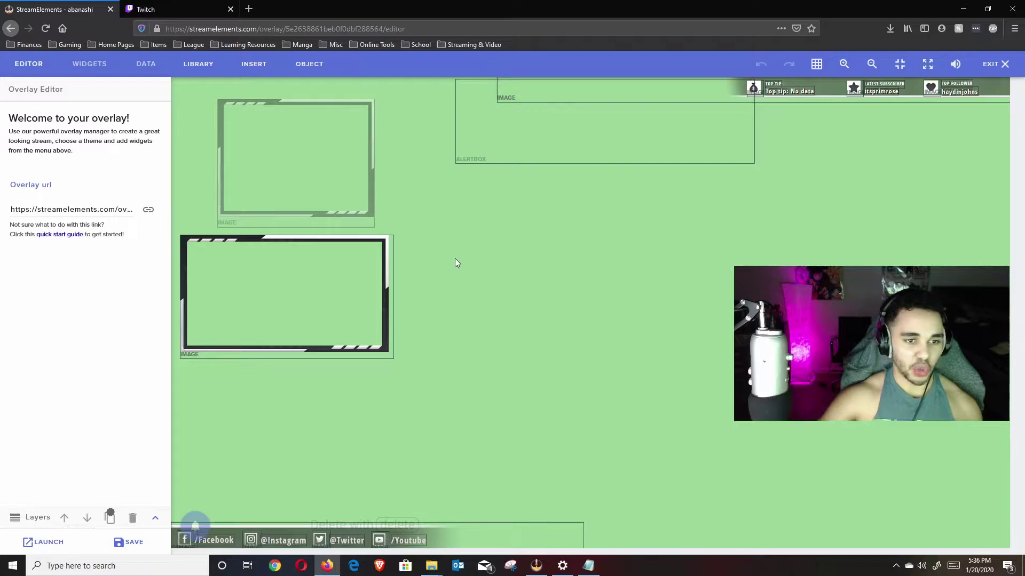
# - Move the CAM 16-9 webcam frame slightly lower and to the right on the canvas, and expand the list of layers
pyautogui.moveTo(332, 240); pyautogui.dragTo(352, 230)
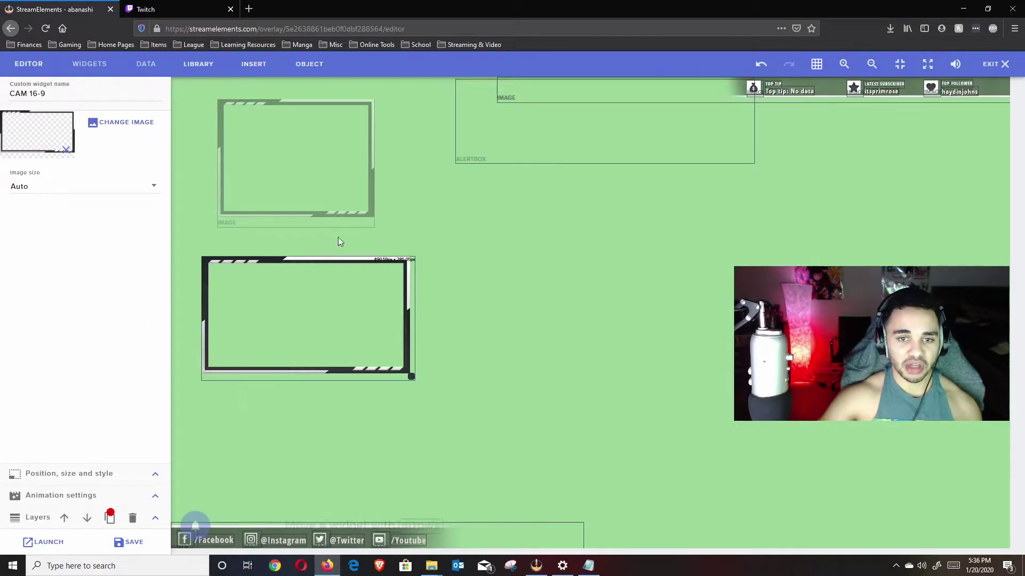
pyautogui.click(19, 520)
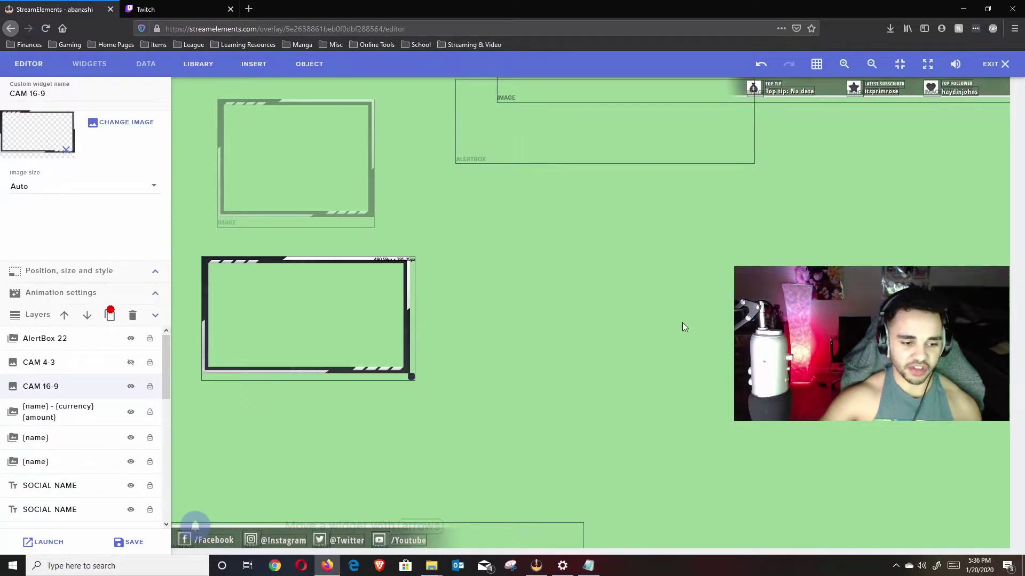
pyautogui.moveTo(357, 261)
pyautogui.mouseDown()
pyautogui.moveTo(341, 262)
pyautogui.moveTo(355, 262)
pyautogui.mouseUp()
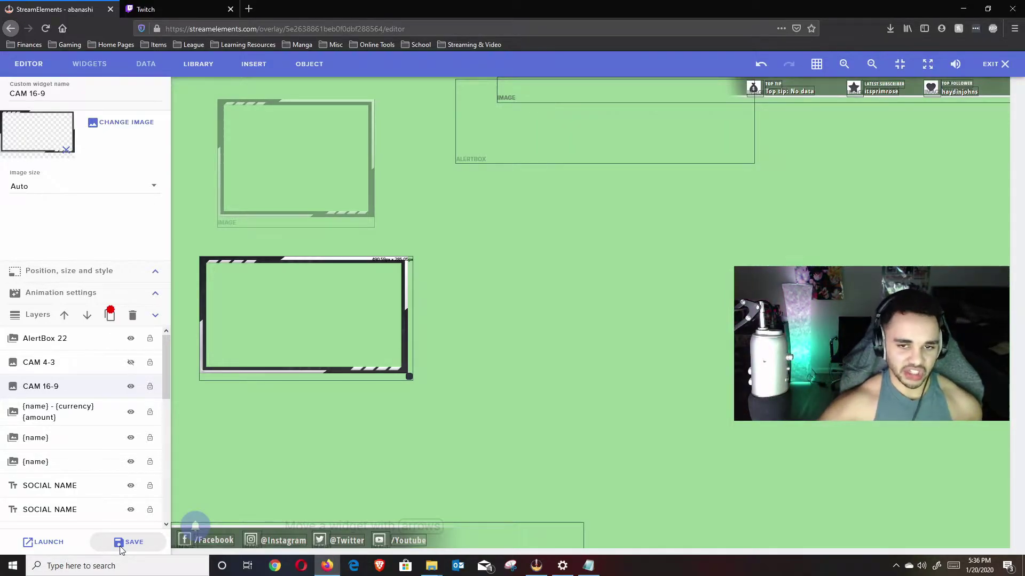
pyautogui.moveTo(386, 260)
pyautogui.mouseDown()
pyautogui.moveTo(375, 260)
pyautogui.moveTo(384, 258)
pyautogui.mouseUp()
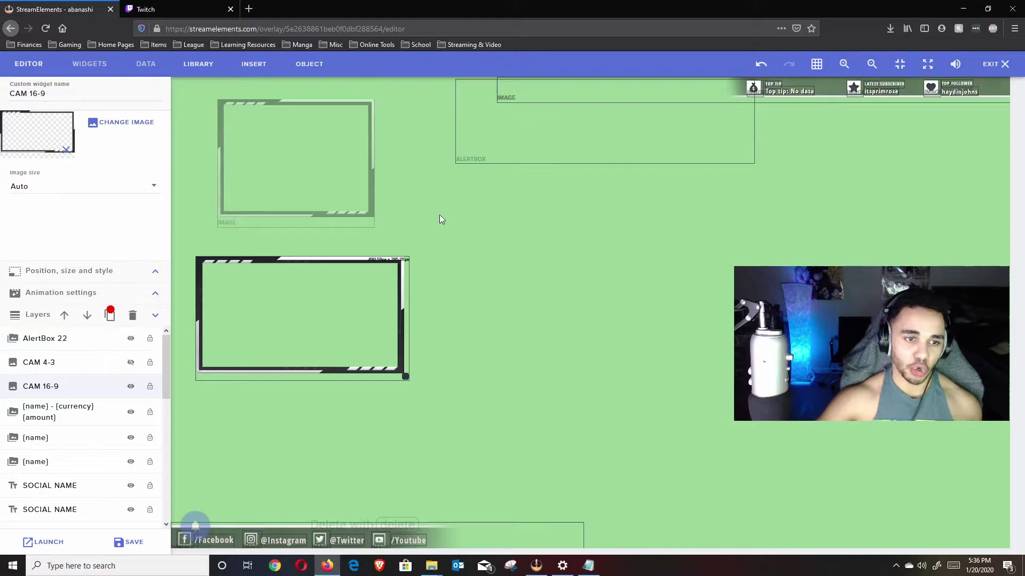
# - Examine the alert box's follower alert settings, including its image, sound, message, duration and text-to-speech options
pyautogui.click(521, 152)
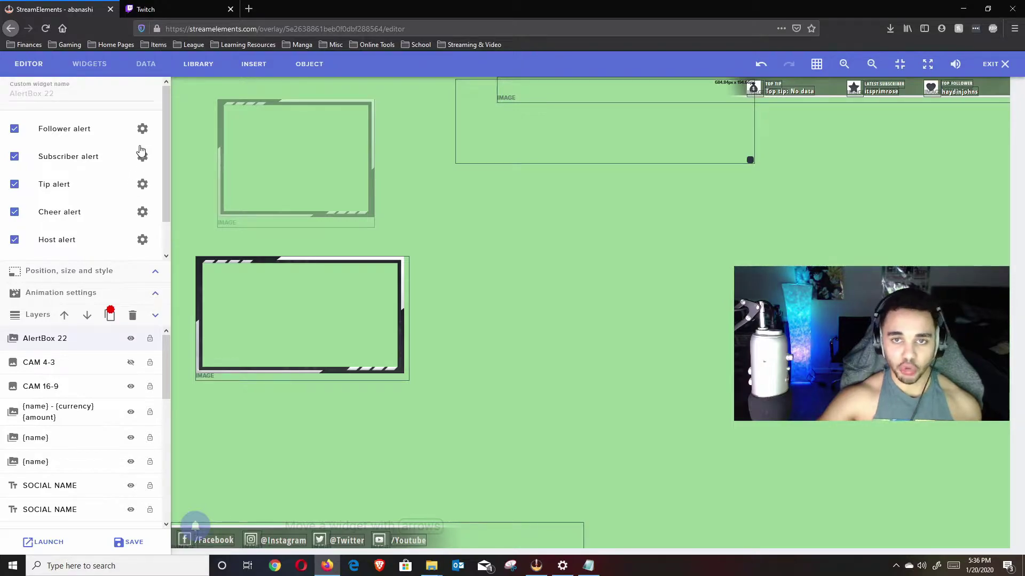
pyautogui.click(142, 129)
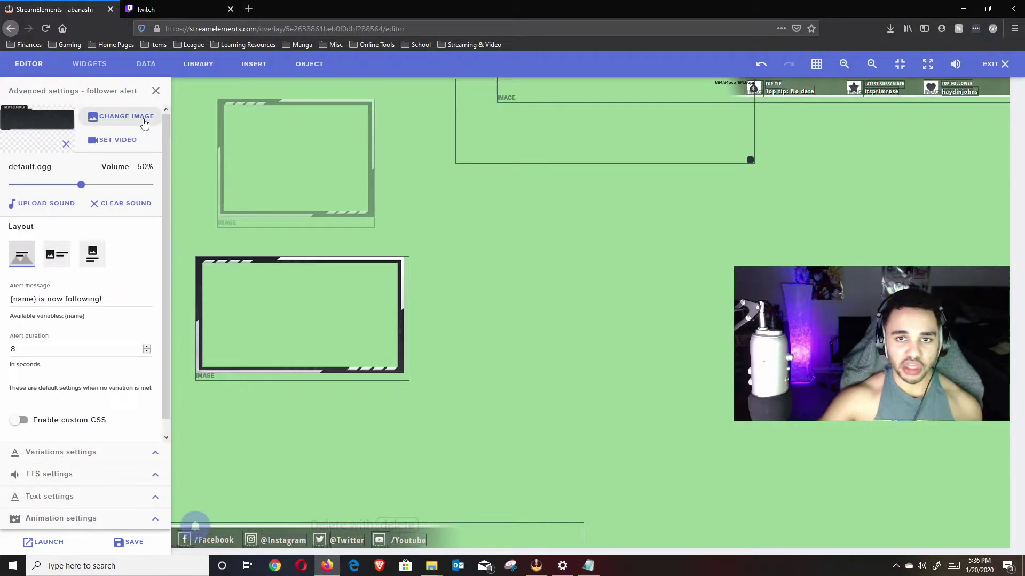
pyautogui.click(144, 120)
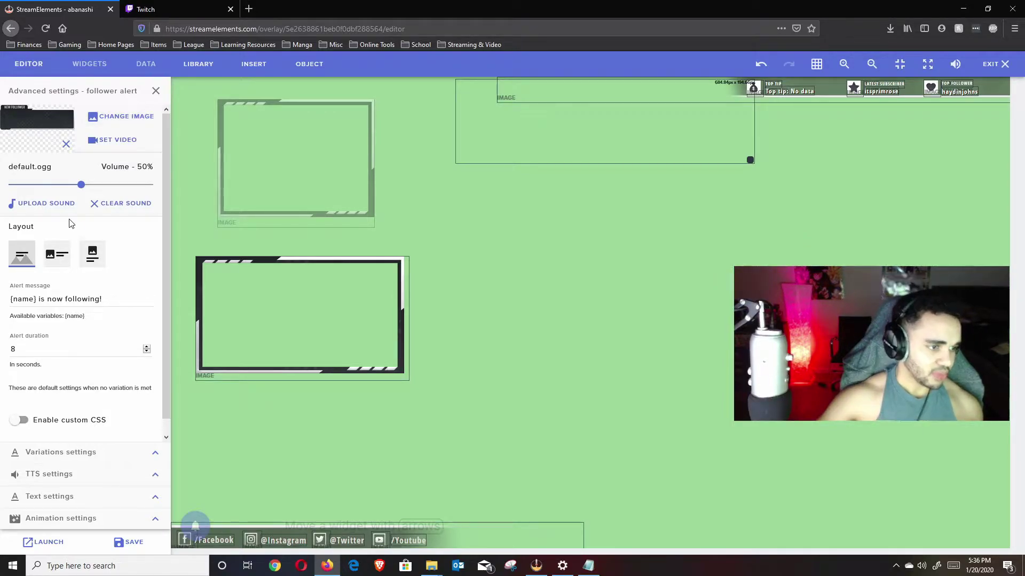
pyautogui.scroll(-1, 43, 267)
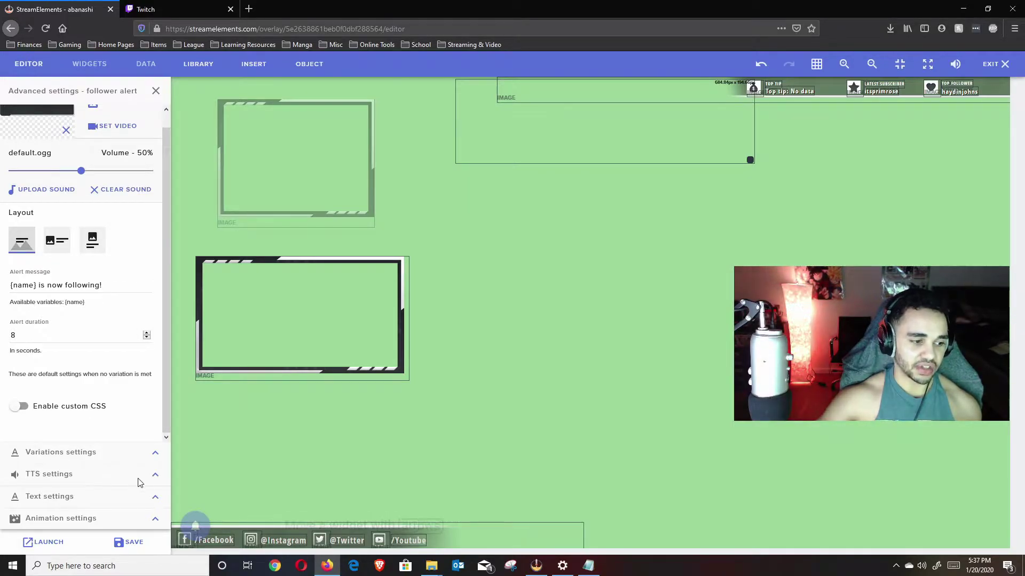
pyautogui.click(155, 483)
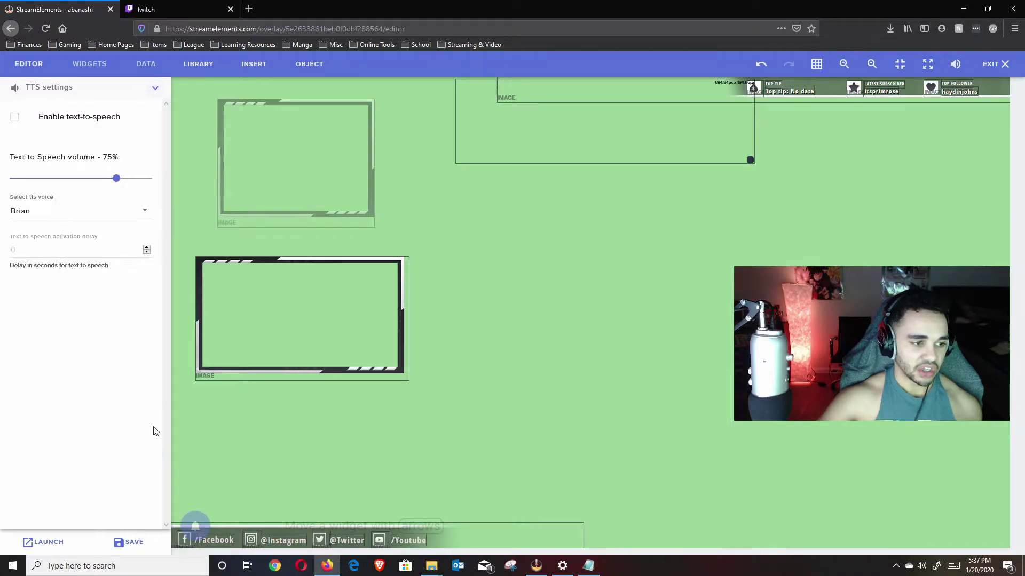
pyautogui.click(151, 94)
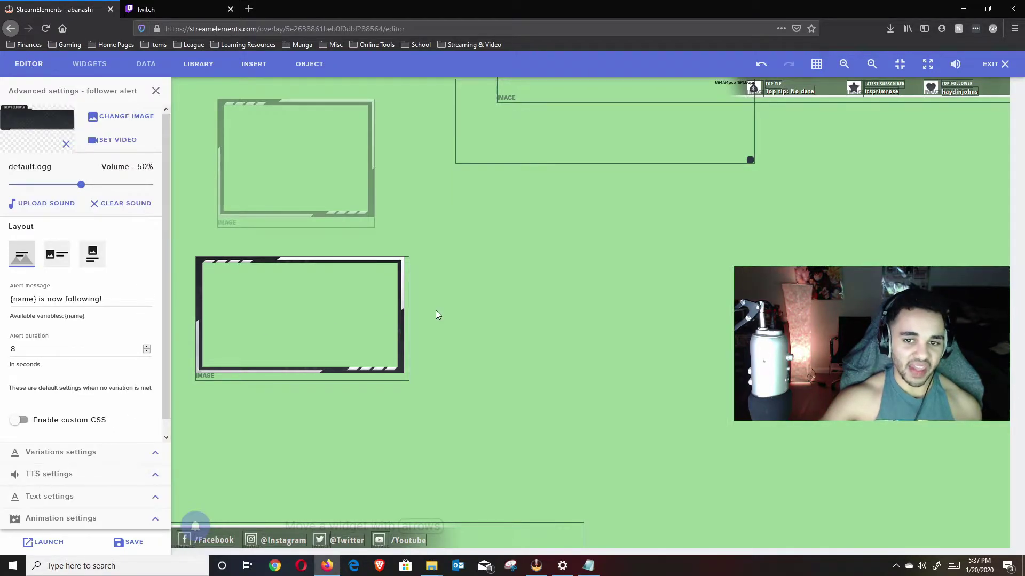
# - Move the alert box slightly to the left on the canvas and close the follower alert settings
pyautogui.moveTo(522, 142)
pyautogui.mouseDown()
pyautogui.moveTo(530, 194)
pyautogui.moveTo(533, 164)
pyautogui.moveTo(683, 218)
pyautogui.moveTo(621, 206)
pyautogui.moveTo(513, 150)
pyautogui.moveTo(512, 128)
pyautogui.mouseUp()
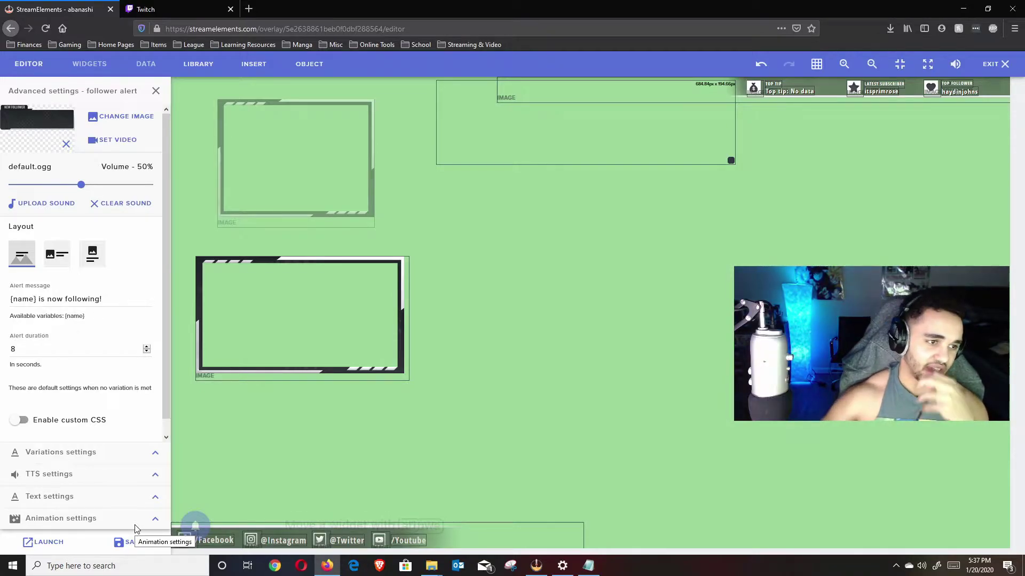
pyautogui.click(157, 94)
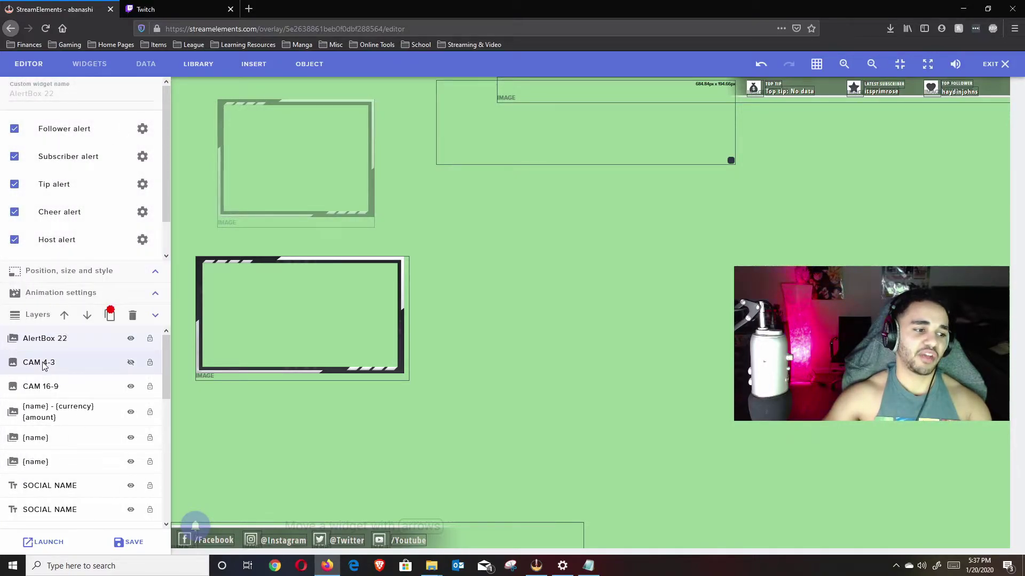
pyautogui.click(43, 364)
# - Duplicate the AlertBox 22 widget to the Grey Test v1 BRB, start stream and talk overlays
pyautogui.click(52, 340)
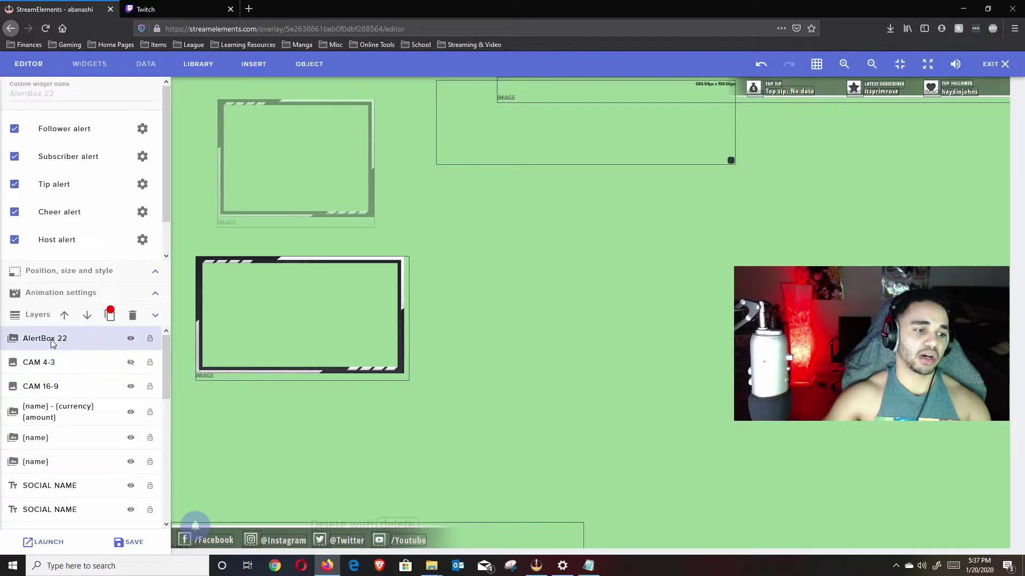
pyautogui.click(110, 316)
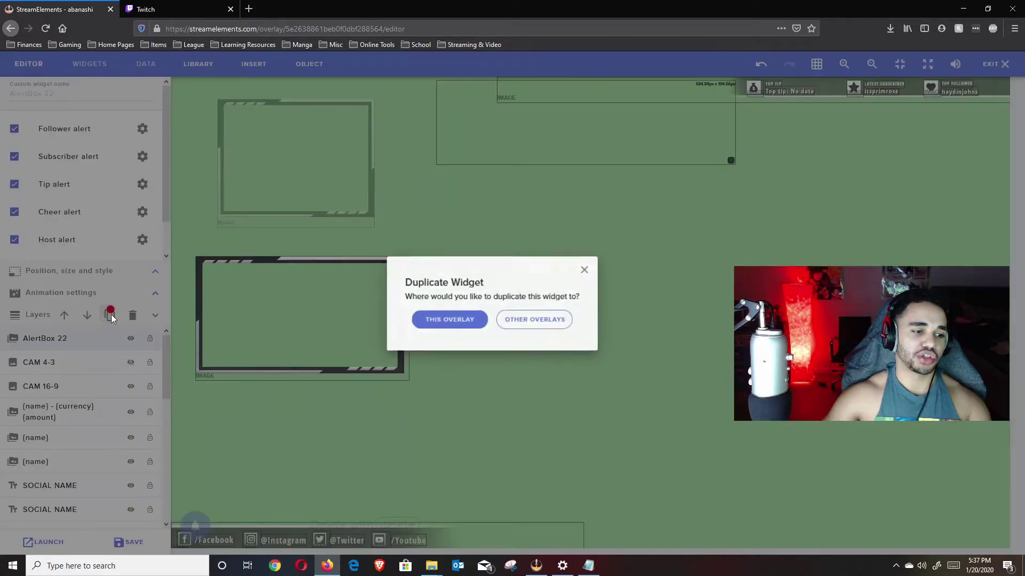
pyautogui.click(560, 319)
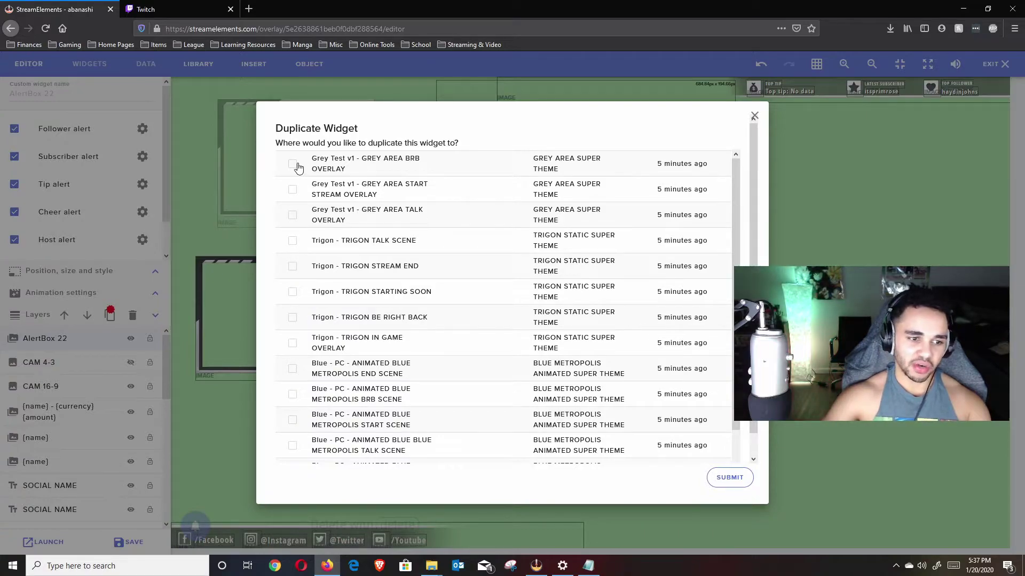
pyautogui.scroll(-2, 383, 334)
pyautogui.scroll(2, 382, 333)
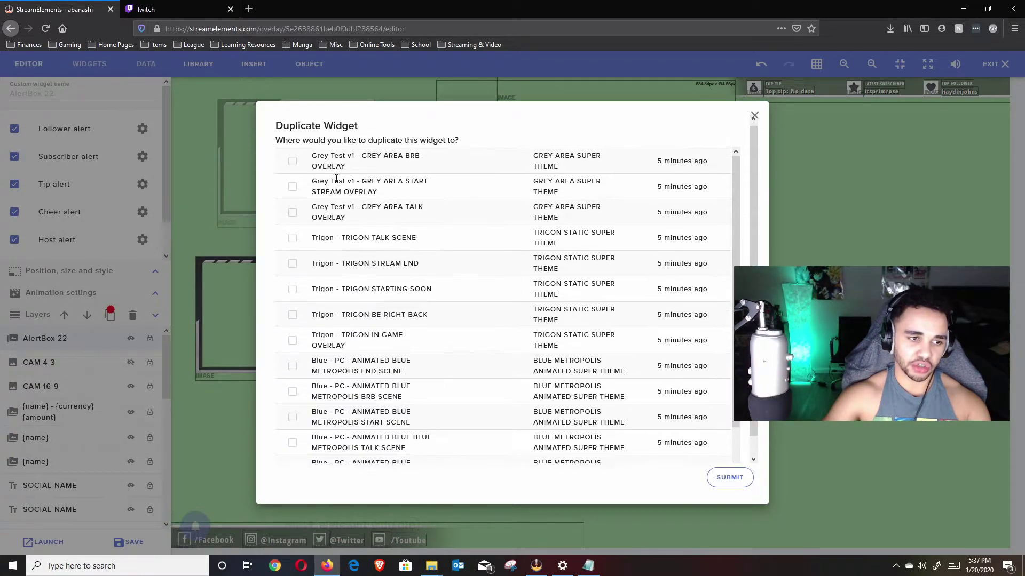
pyautogui.click(293, 165)
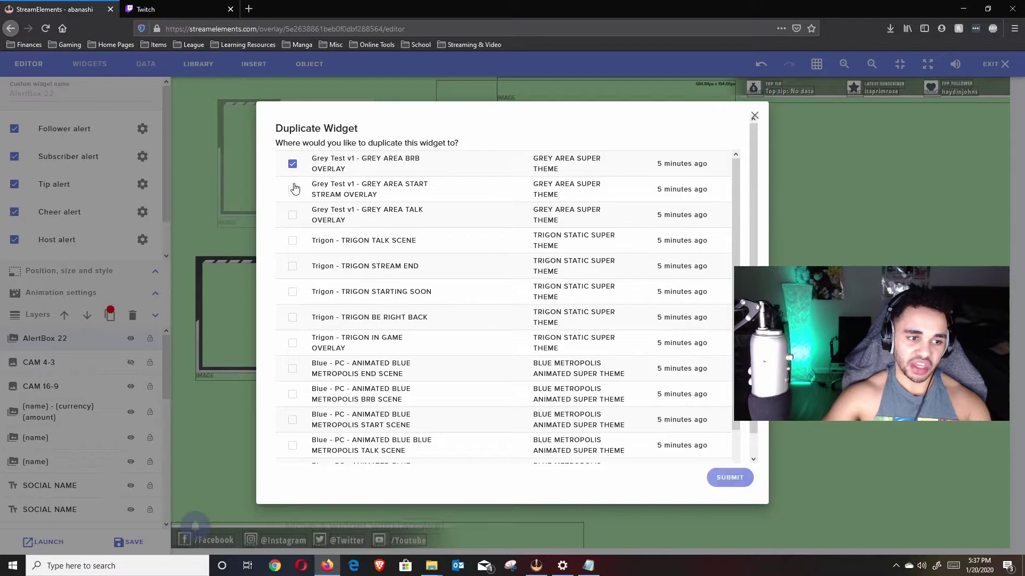
pyautogui.click(730, 477)
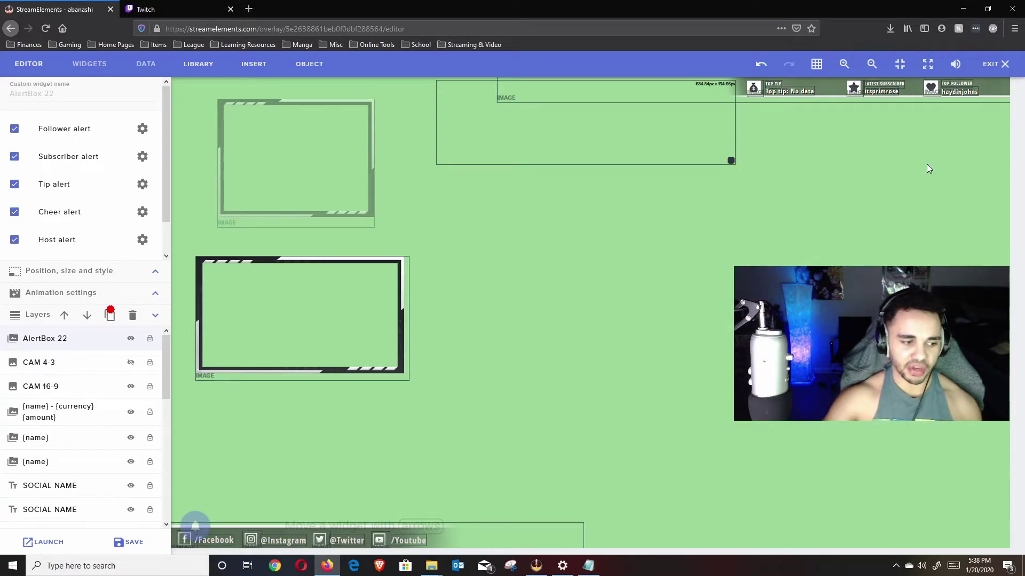
# - Save the in-game overlay and exit its editor, and switch back to a maximized OBS
pyautogui.click(131, 543)
pyautogui.click(995, 69)
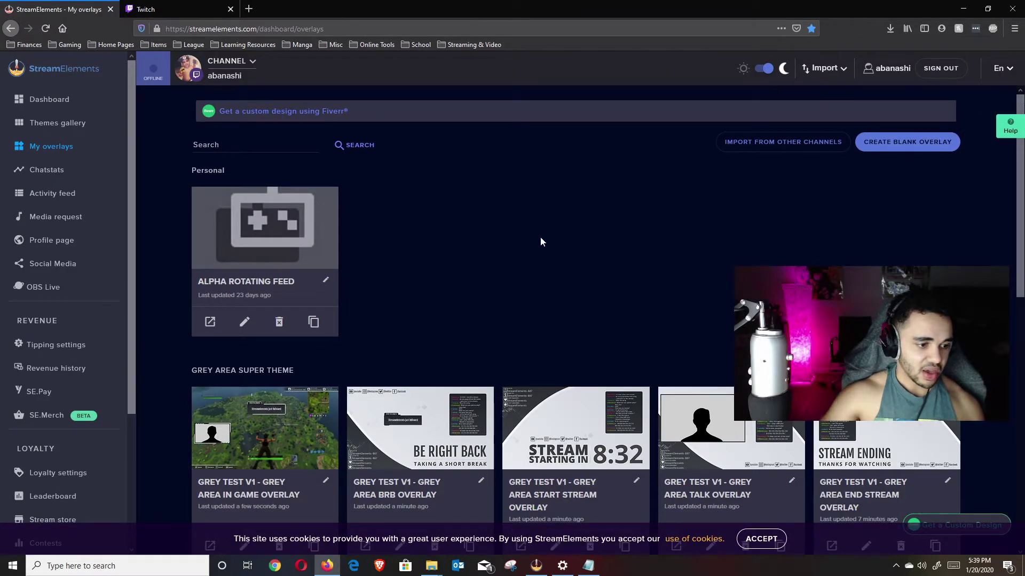
pyautogui.hotkey('alt', 'Tab')
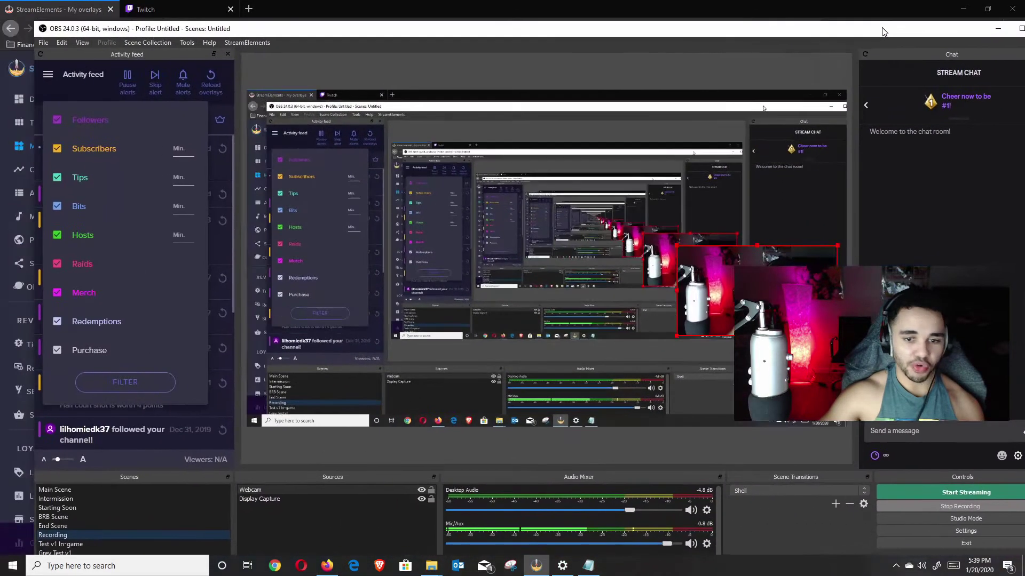
pyautogui.doubleClick(867, 32)
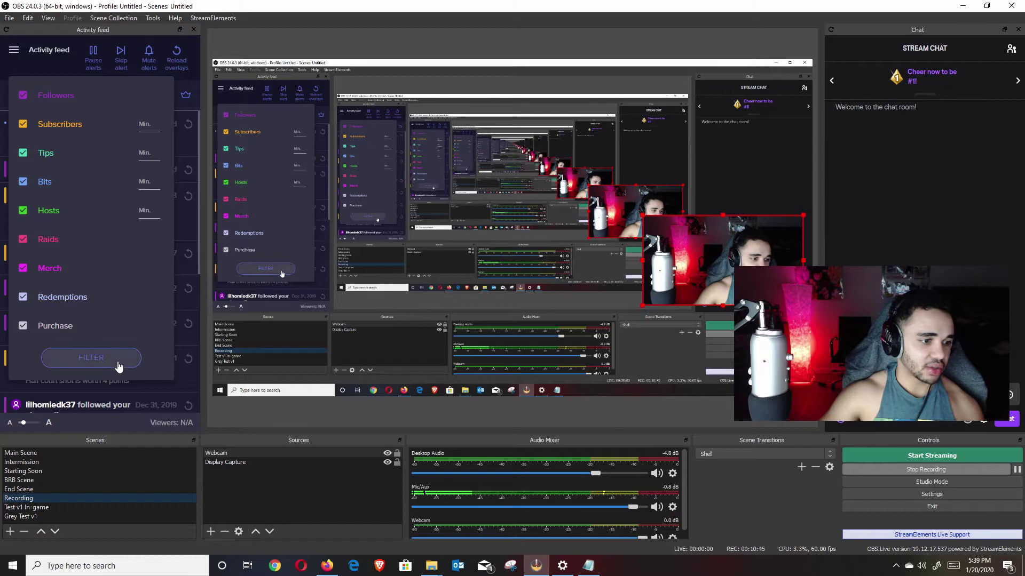
# - Review the streaming and recording output settings in the OBS settings, then close them without changes
pyautogui.click(119, 425)
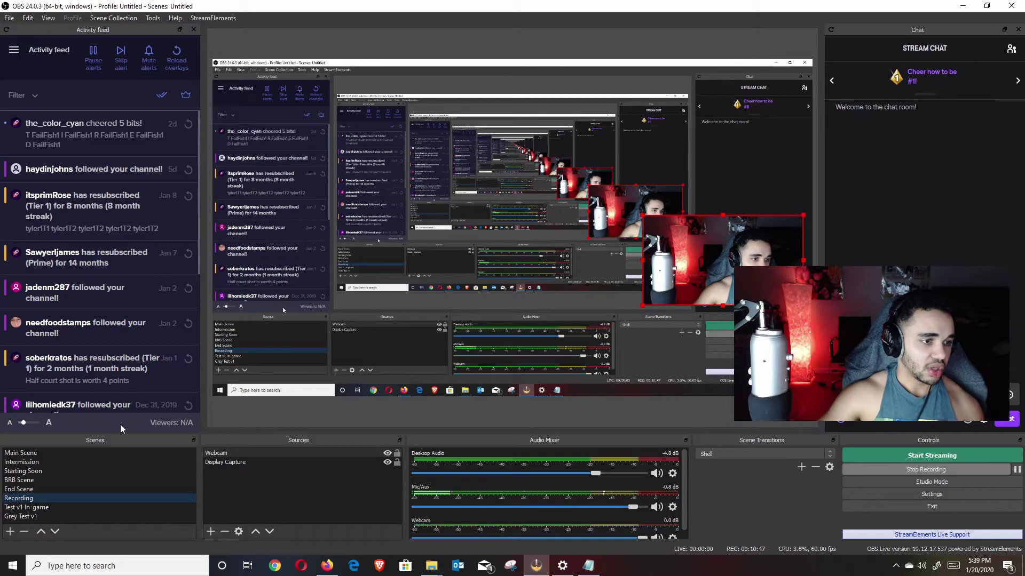
pyautogui.click(9, 18)
pyautogui.click(28, 63)
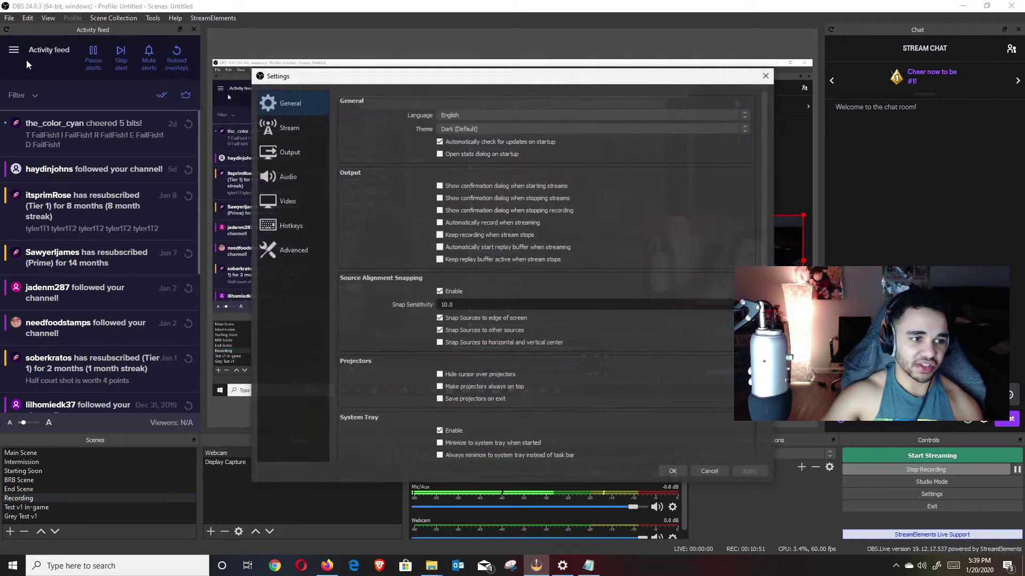
pyautogui.click(277, 132)
pyautogui.click(287, 152)
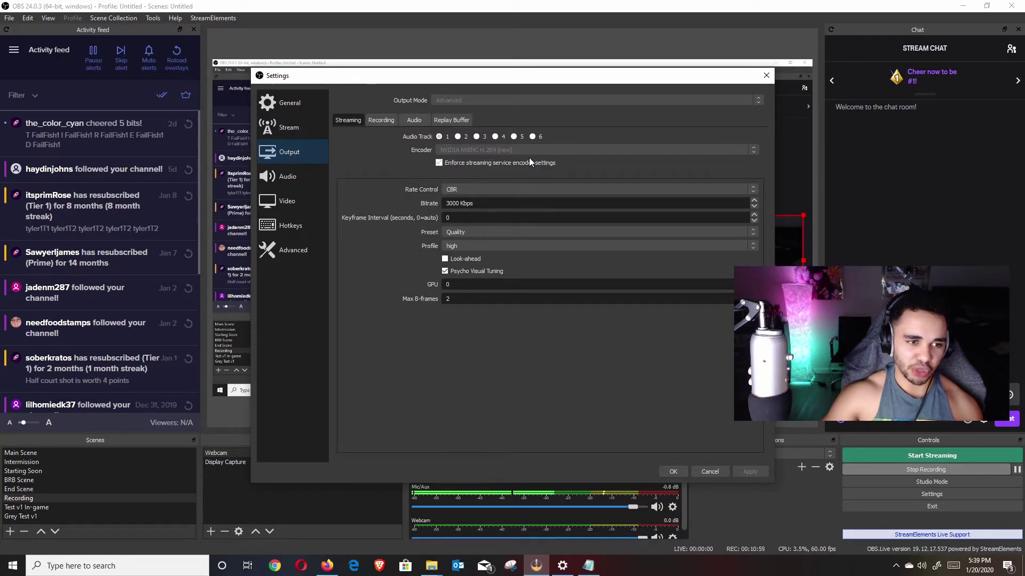
pyautogui.click(379, 122)
pyautogui.click(349, 120)
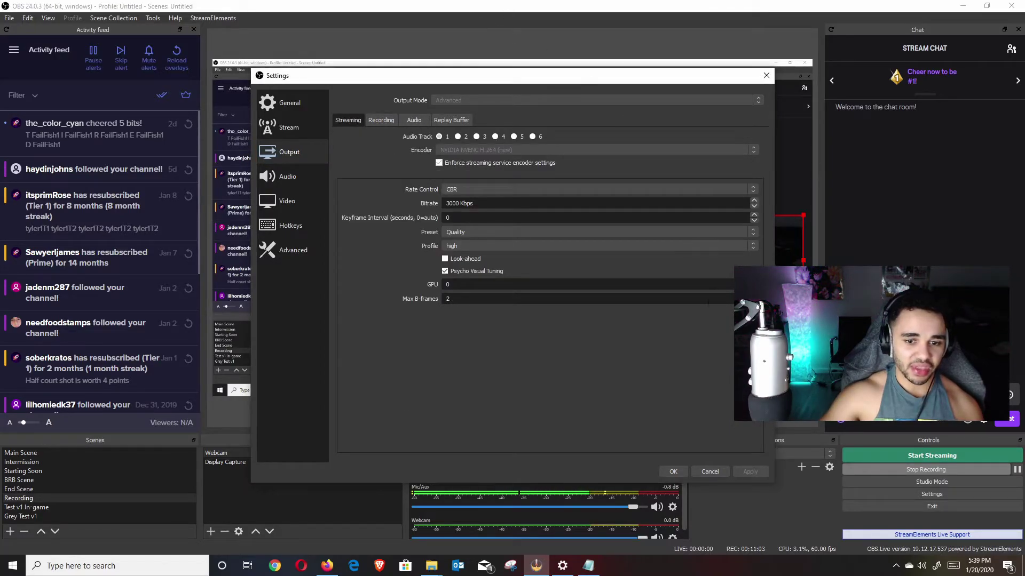
pyautogui.press('Escape')
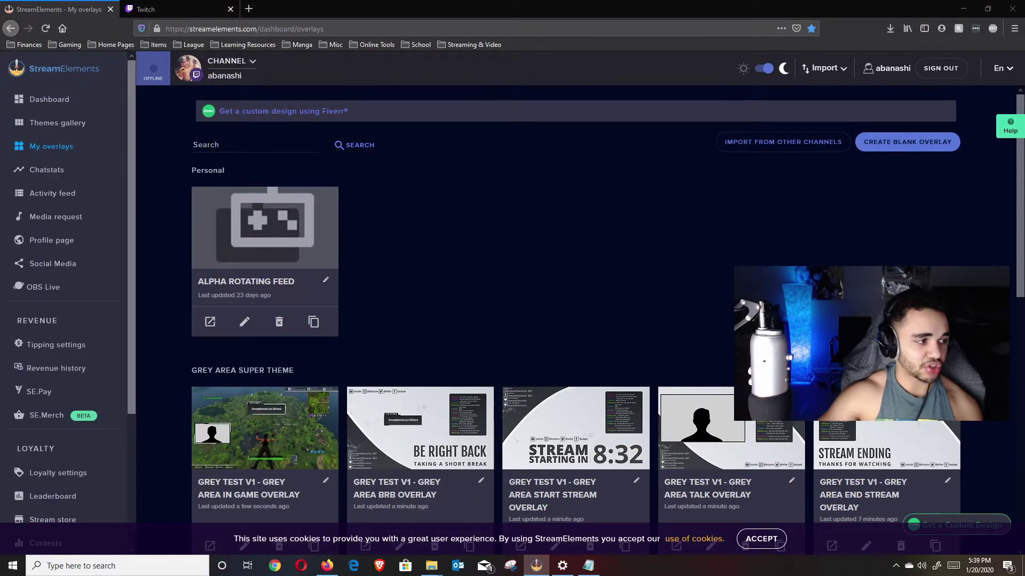
# - Search the web for "twitch bitrate guide" in a new Firefox tab and open Twitch's broadcasting guidelines page
pyautogui.click(211, 11)
pyautogui.click(249, 9)
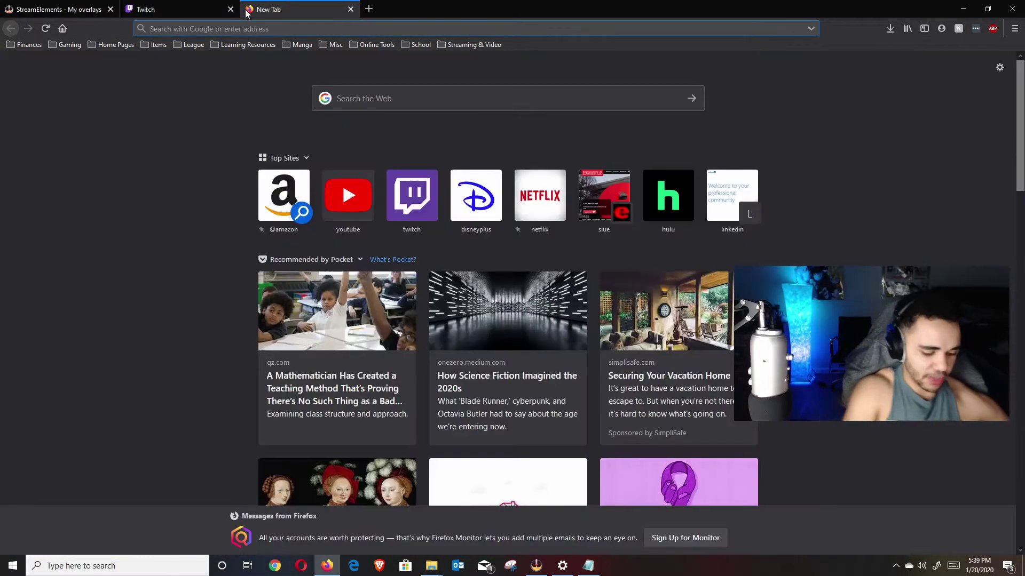
pyautogui.write('twitch ')
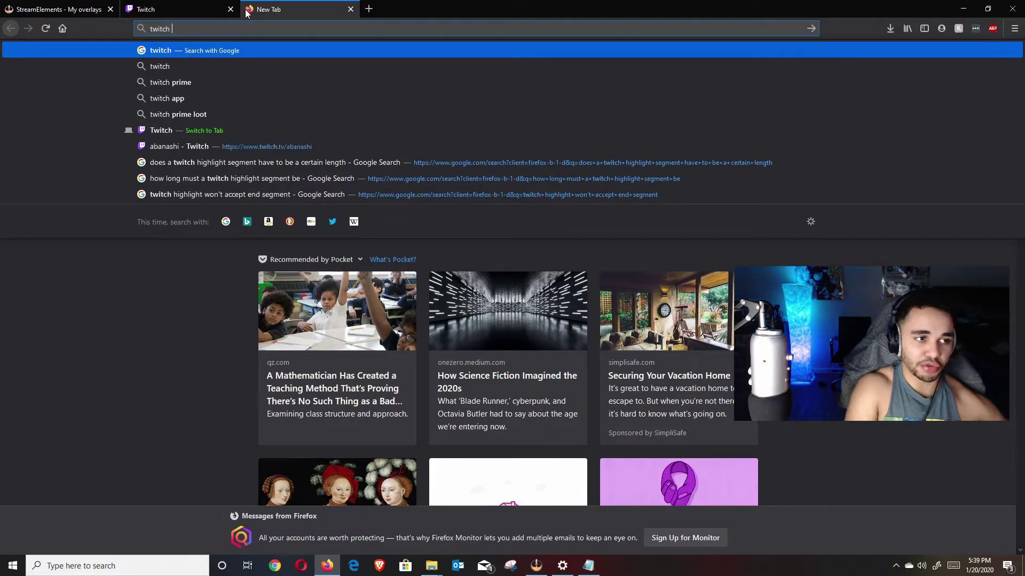
pyautogui.write('bitrate')
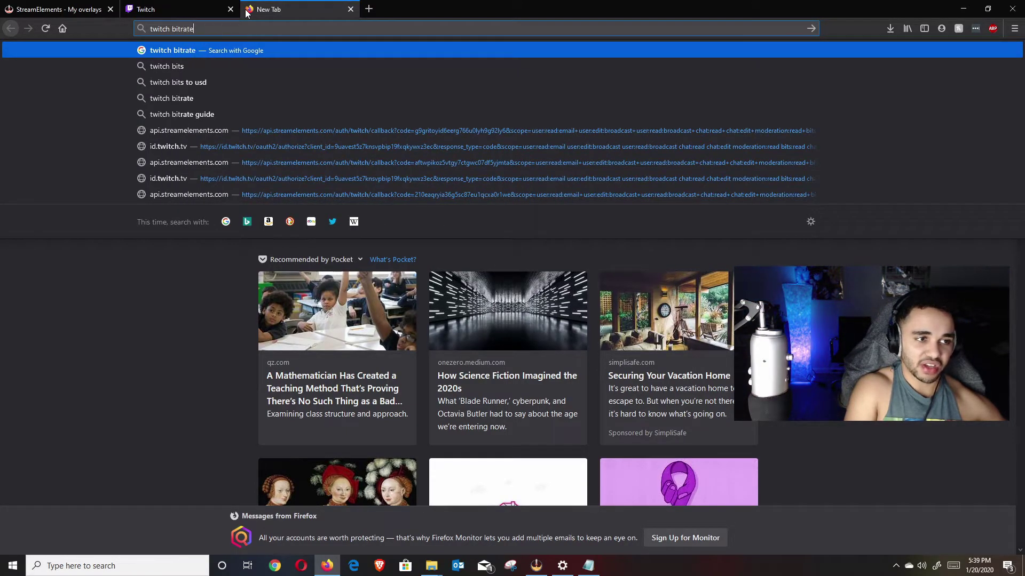
pyautogui.write(' guide')
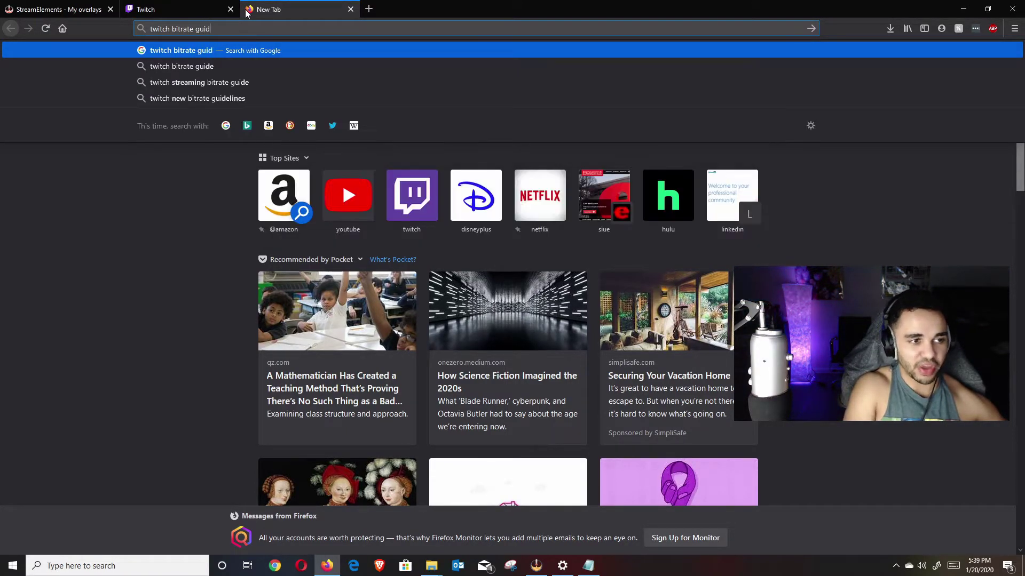
pyautogui.press('Return')
pyautogui.click(206, 163)
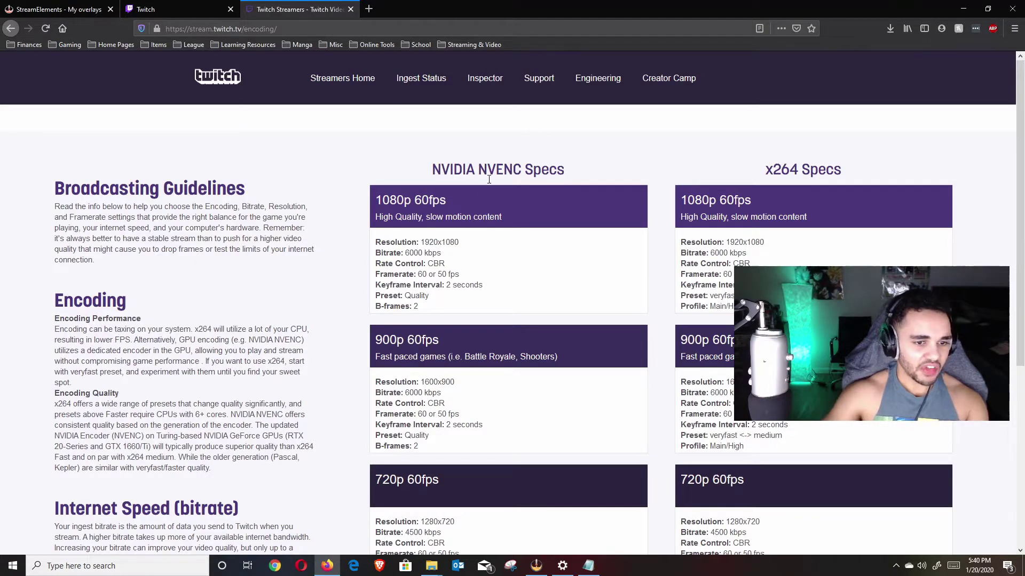
# - Examine the recommended NVIDIA NVENC specs for 1080p 60fps and 900p 60fps streams
pyautogui.moveTo(387, 263); pyautogui.dragTo(447, 305)
pyautogui.moveTo(448, 202); pyautogui.dragTo(378, 200)
pyautogui.moveTo(429, 242); pyautogui.dragTo(428, 308)
pyautogui.moveTo(463, 341); pyautogui.dragTo(375, 341)
pyautogui.scroll(-3, 443, 267)
pyautogui.moveTo(441, 240); pyautogui.dragTo(504, 289)
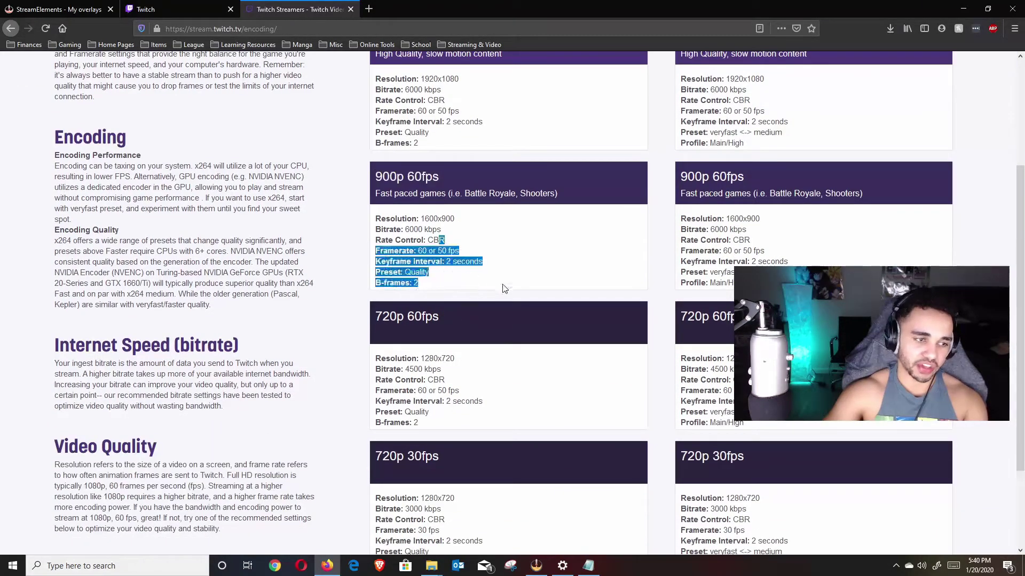
# - Set the streaming keyframe interval to 2 seconds in the OBS output settings, checking it against the Twitch guidelines, and save the settings
pyautogui.hotkey('alt', 'Tab')
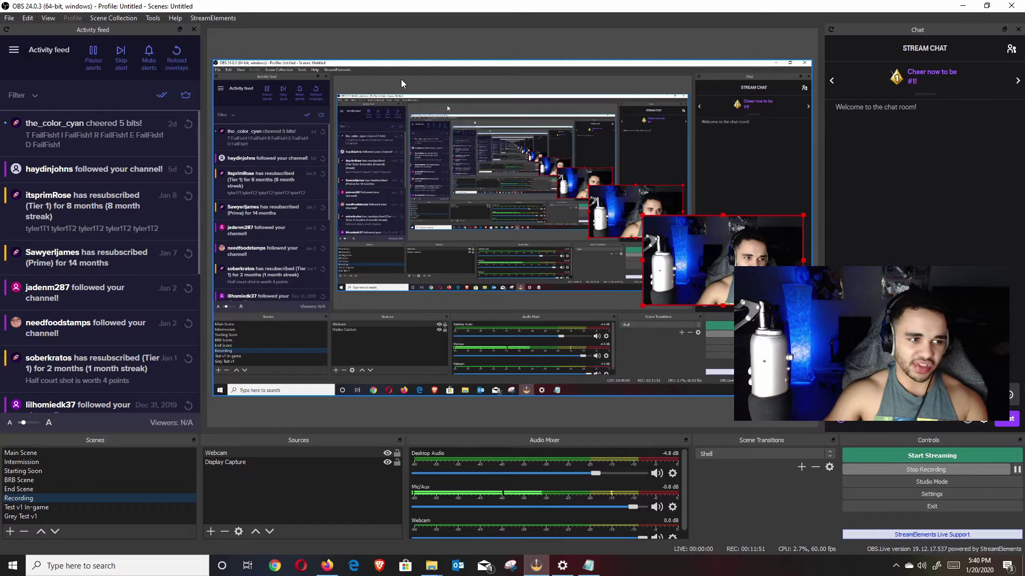
pyautogui.click(8, 19)
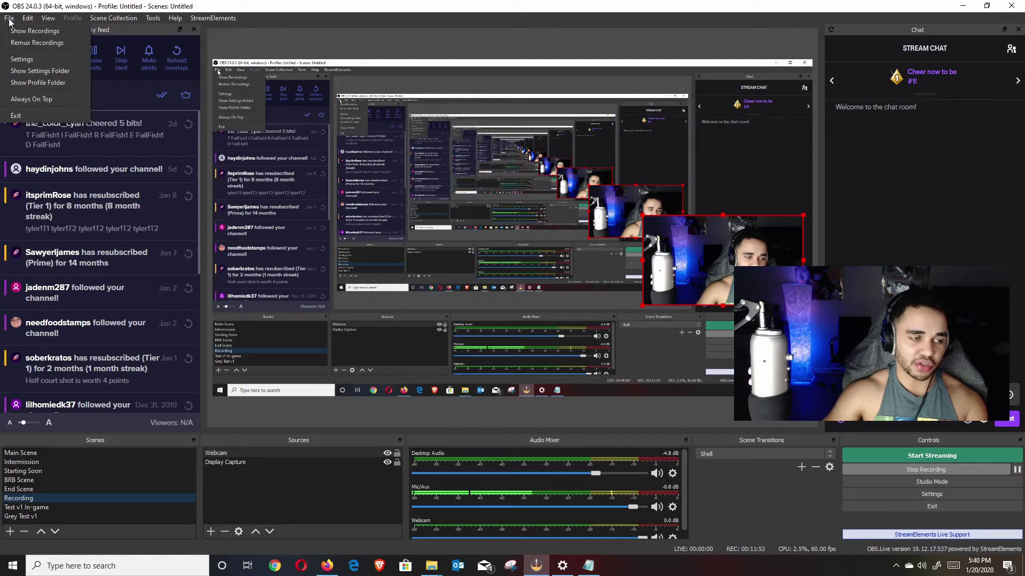
pyautogui.click(29, 63)
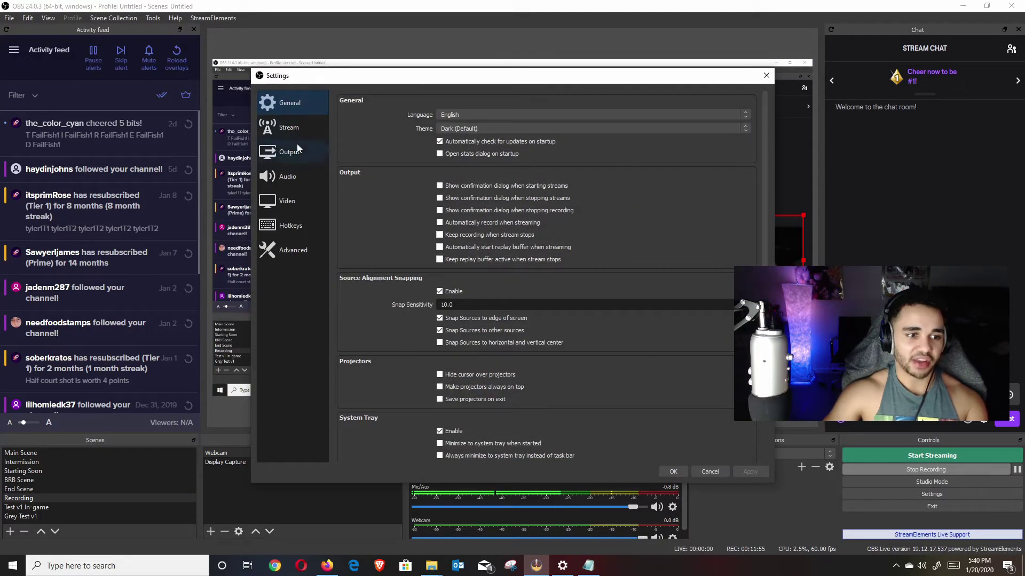
pyautogui.click(298, 153)
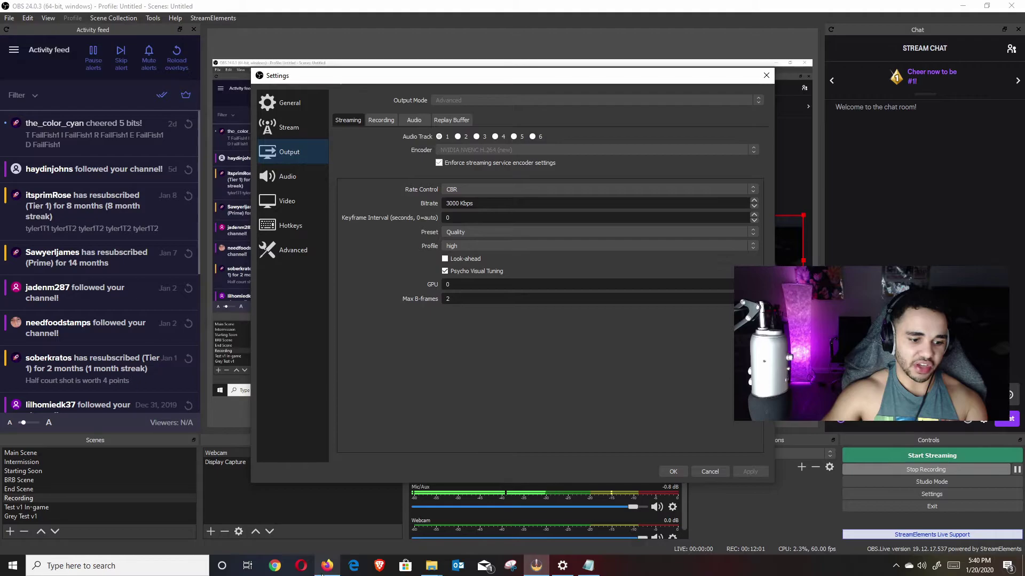
pyautogui.click(325, 567)
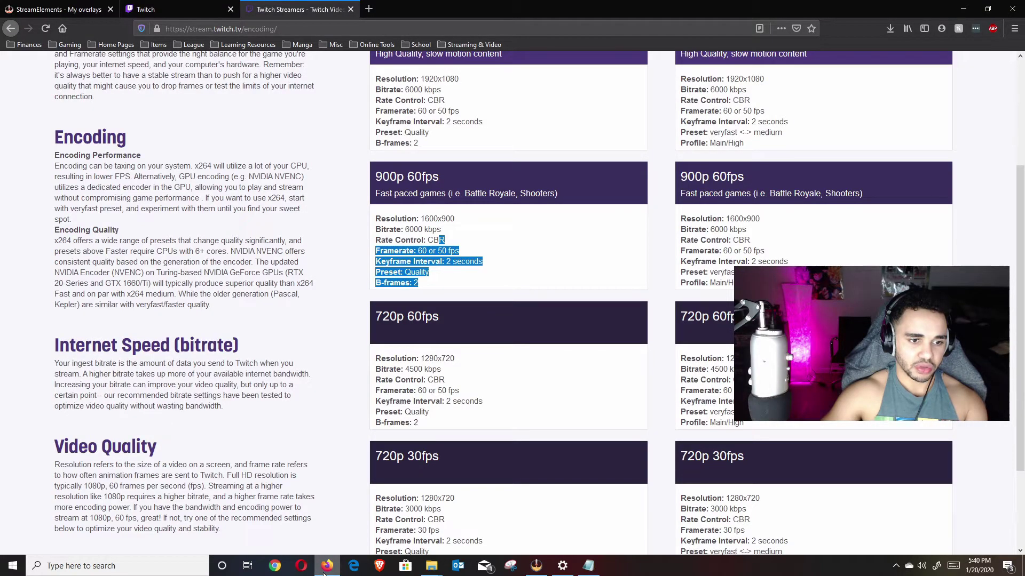
pyautogui.click(324, 567)
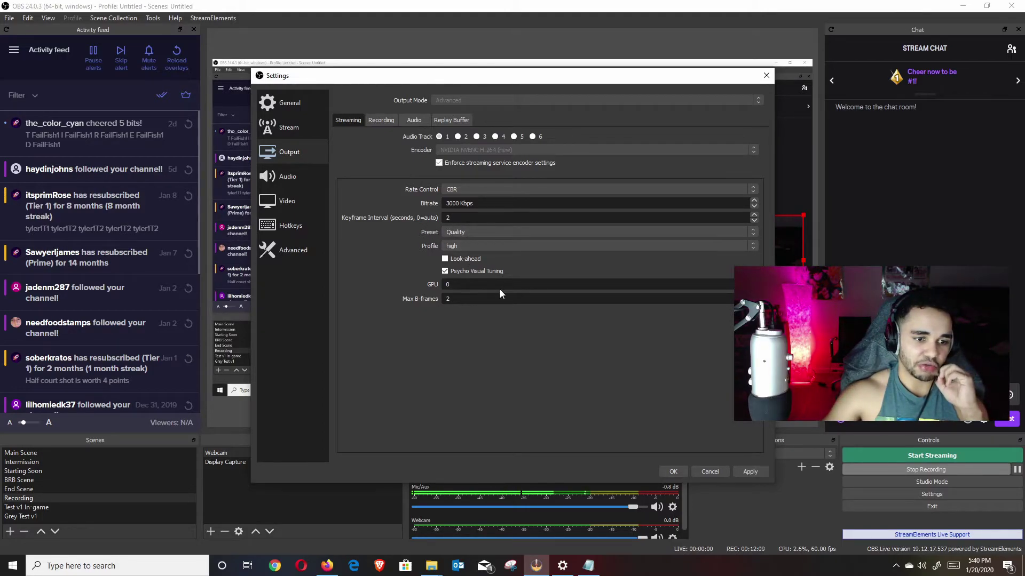
pyautogui.click(761, 472)
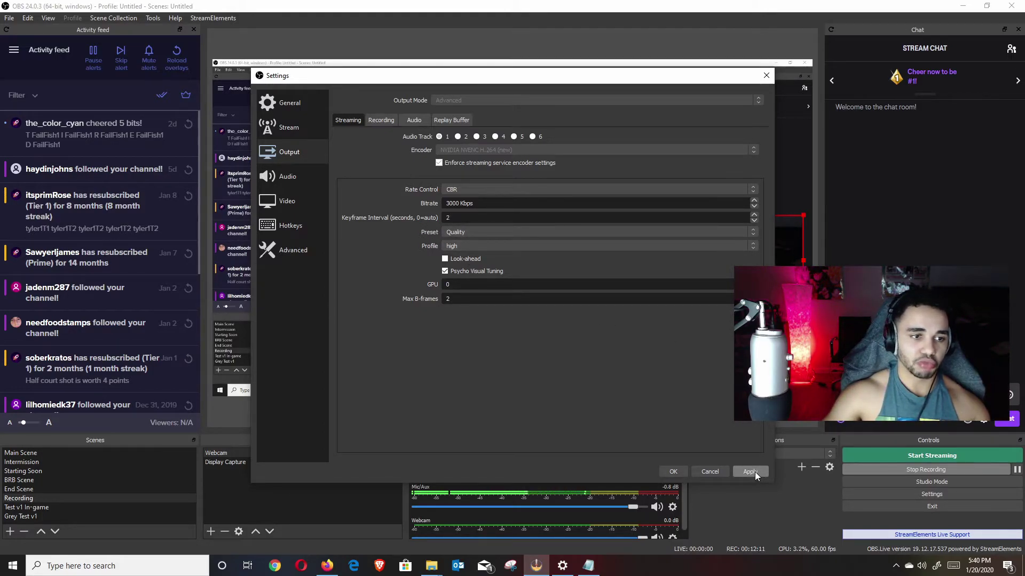
pyautogui.click(676, 471)
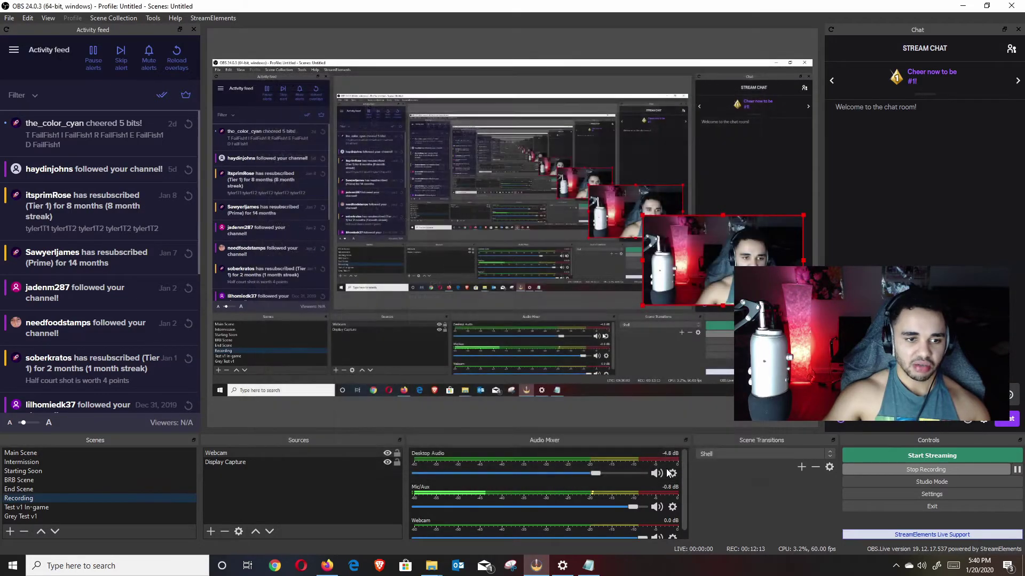
# - Review the output, video resolution and audio device settings in OBS, then close the settings
pyautogui.click(14, 50)
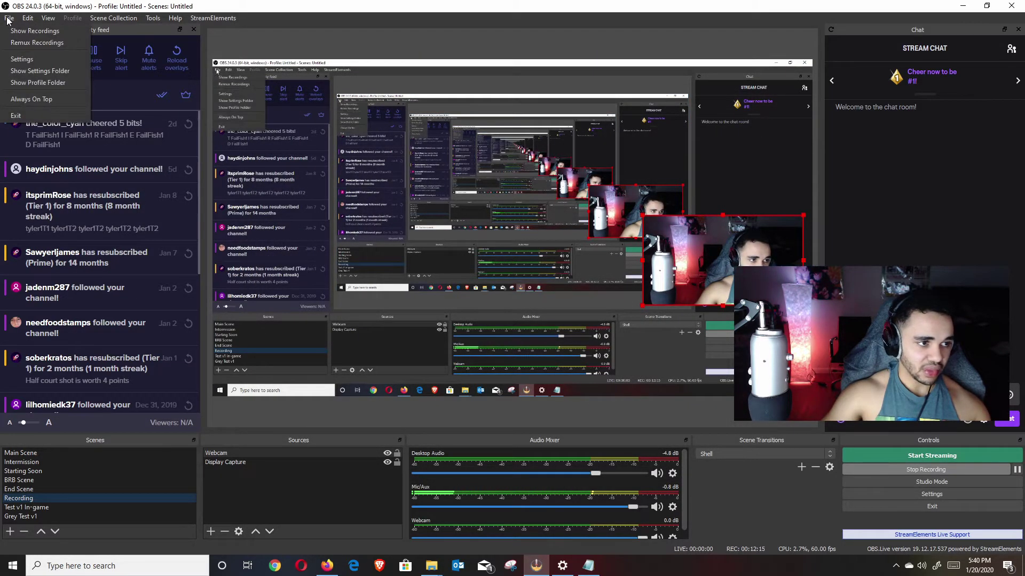
pyautogui.click(42, 61)
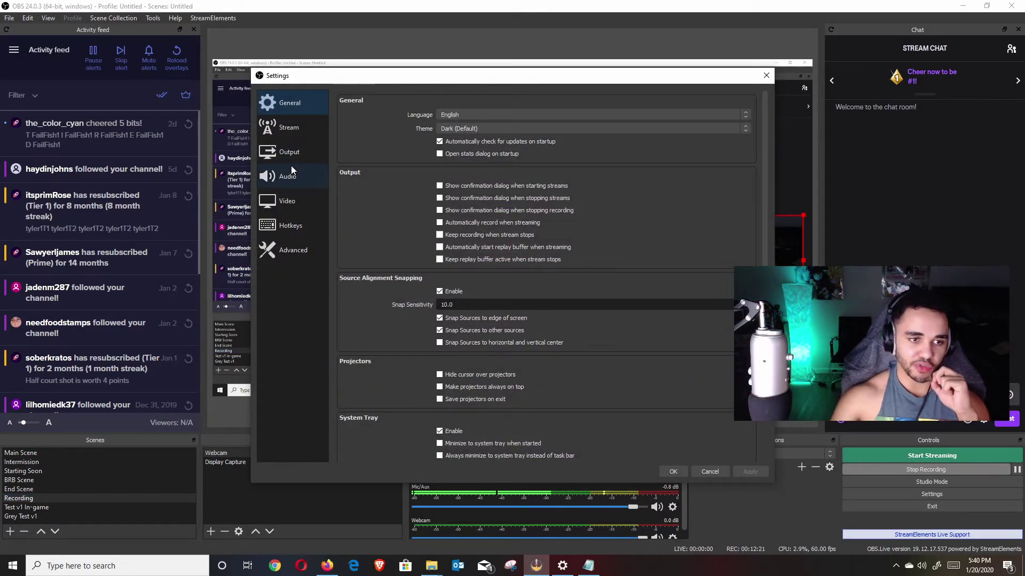
pyautogui.click(304, 153)
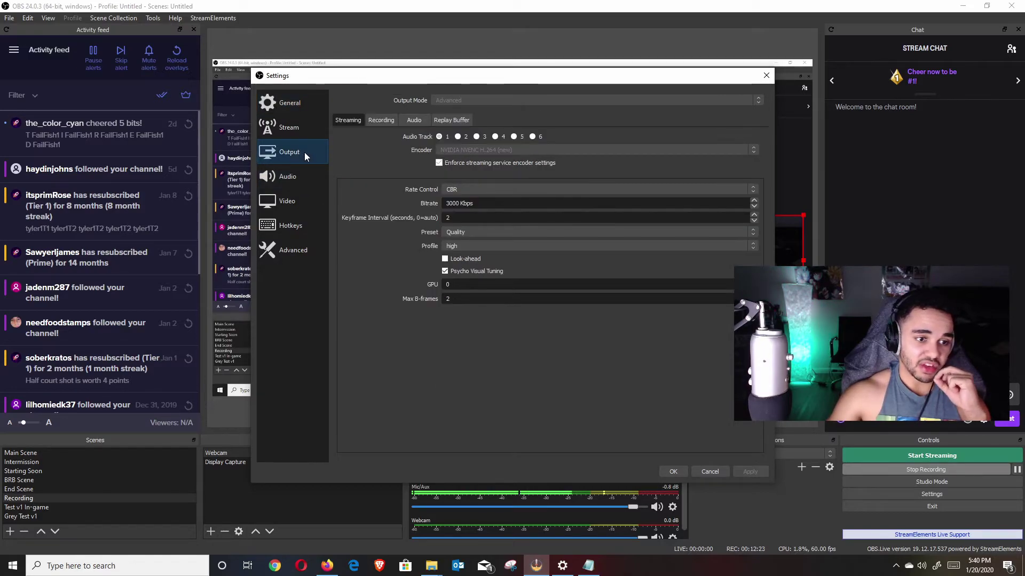
pyautogui.click(308, 196)
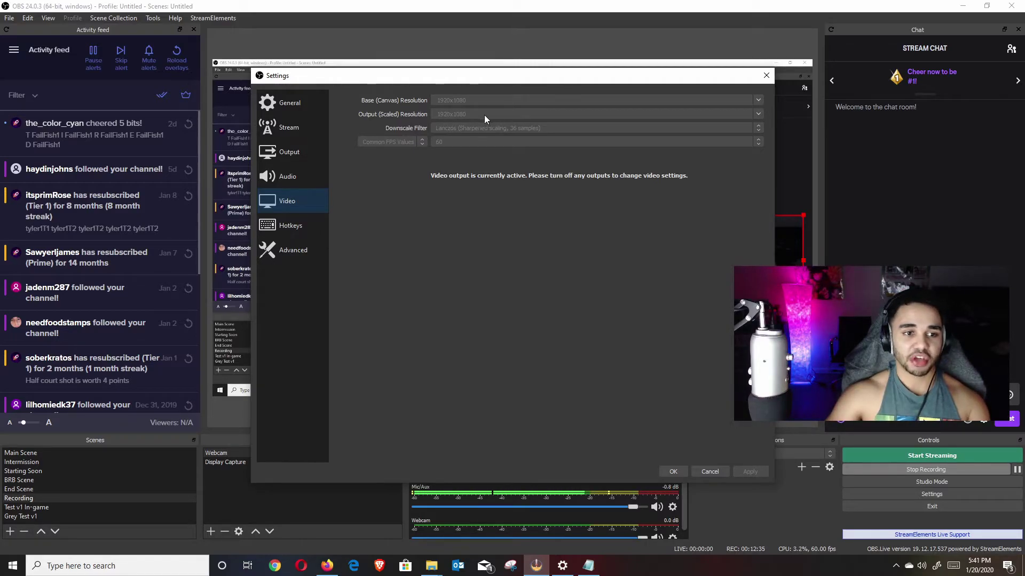
pyautogui.click(606, 33)
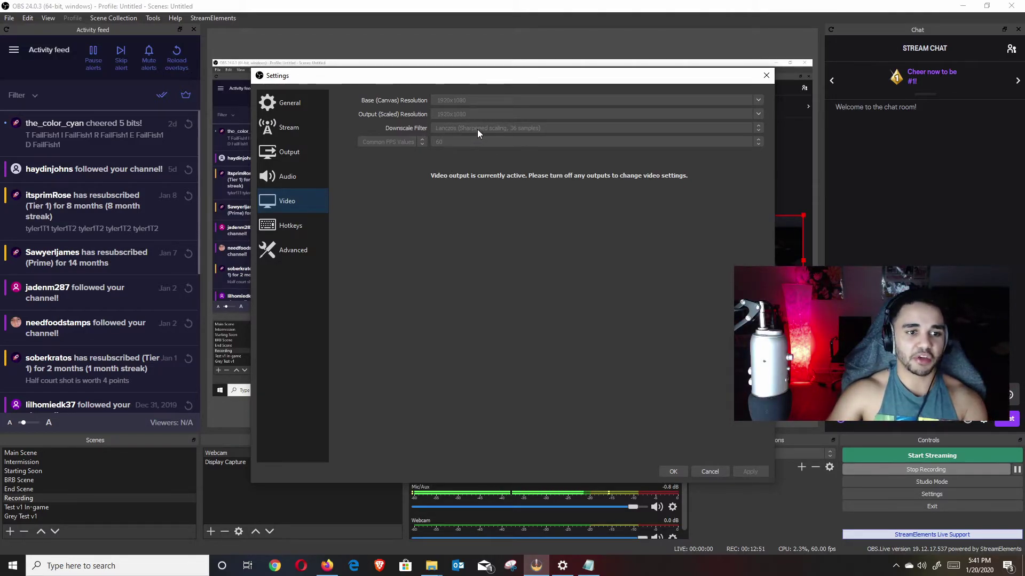
pyautogui.click(293, 154)
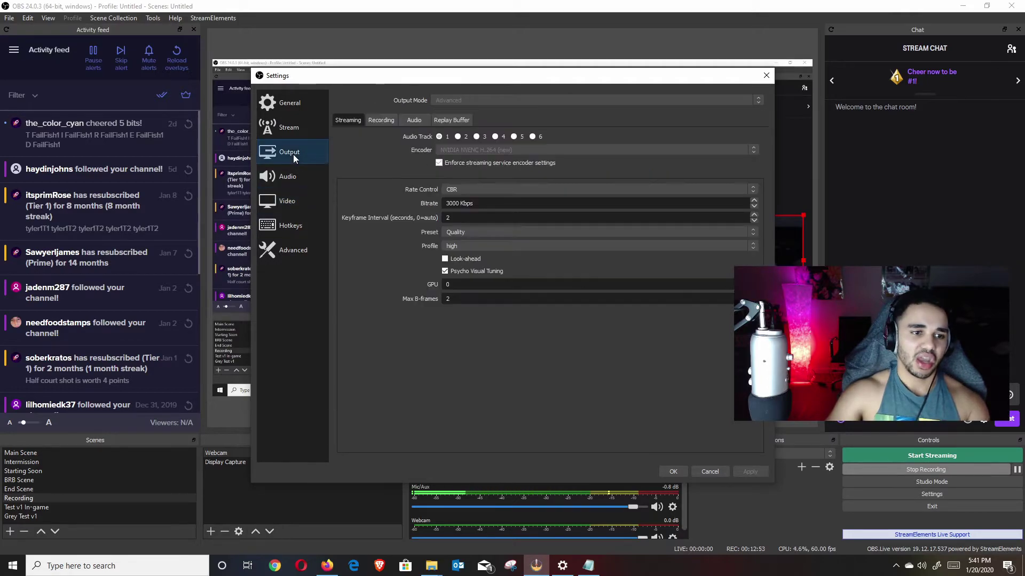
pyautogui.click(302, 176)
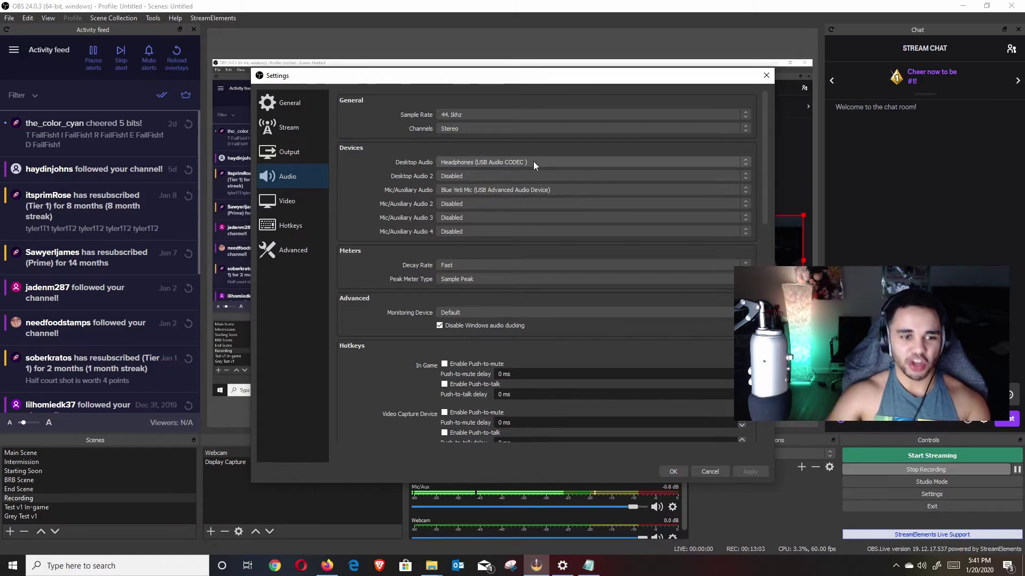
pyautogui.click(673, 471)
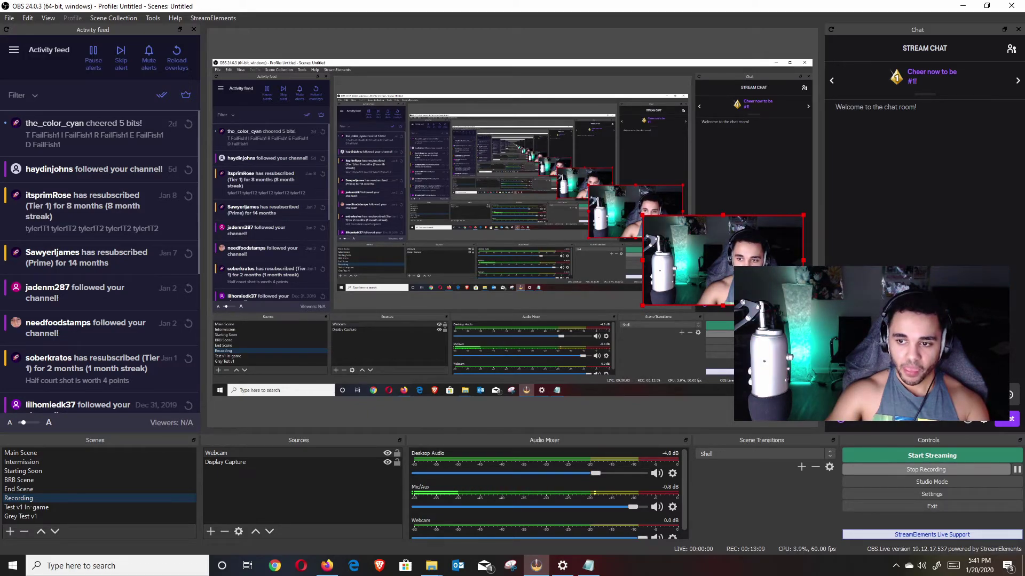
# - Minimize OBS, switch to the StreamElements overlays page in Firefox and look through the overlays down to the Blue Metropolis theme
pyautogui.moveTo(534, 6); pyautogui.dragTo(0, 101)
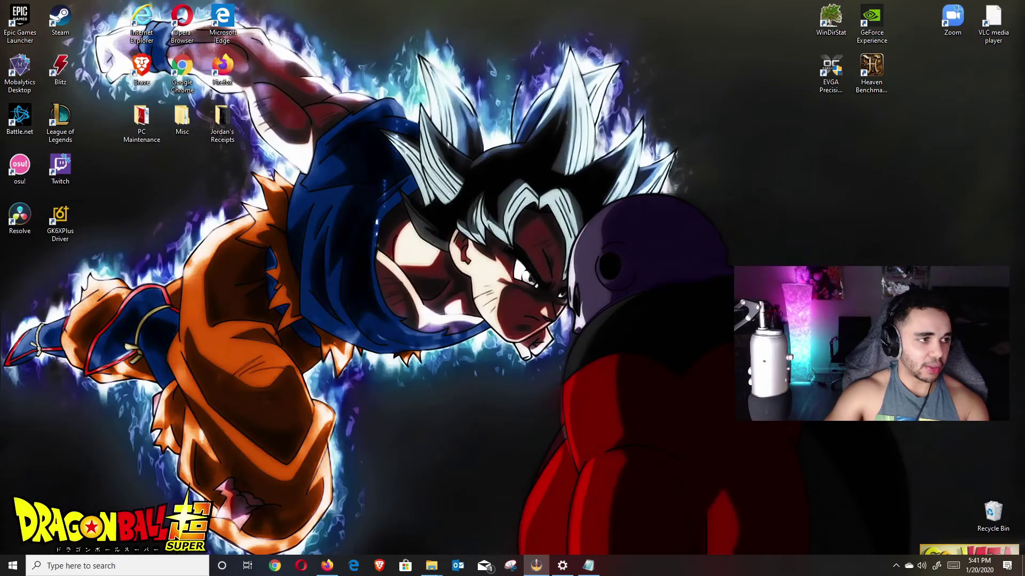
pyautogui.click(327, 564)
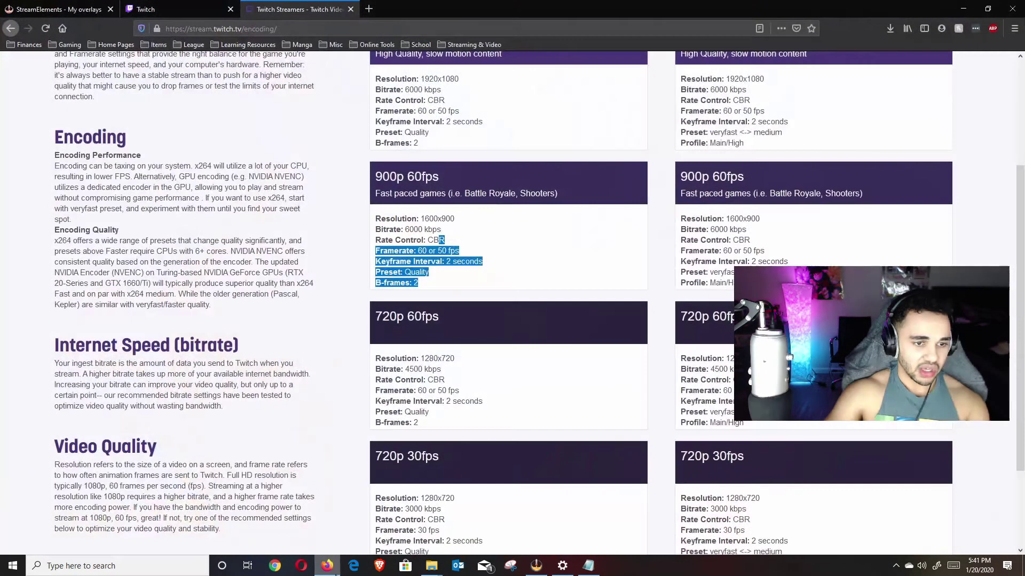
pyautogui.click(81, 5)
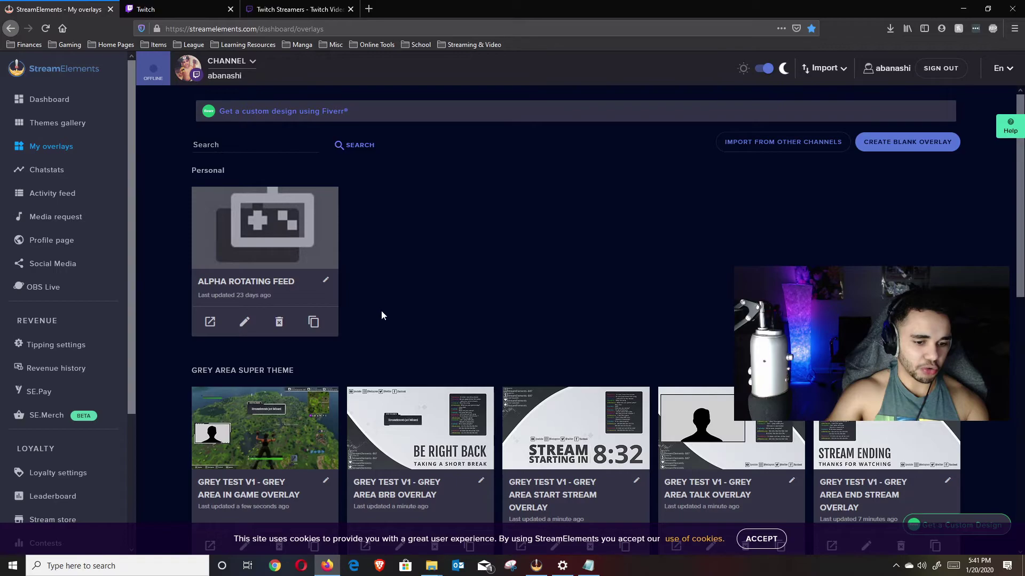
pyautogui.scroll(-3, 382, 309)
pyautogui.scroll(-7, 401, 303)
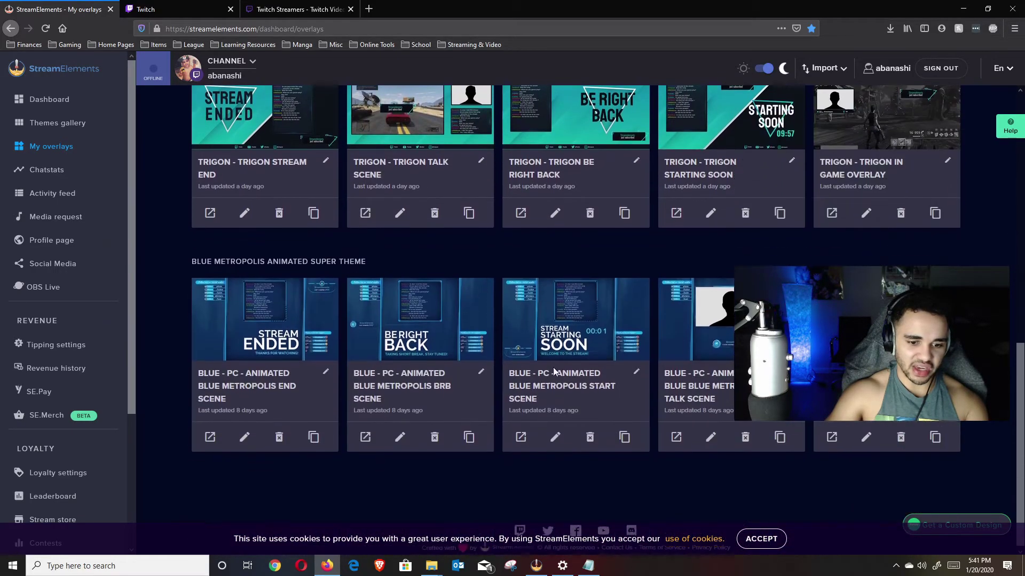
pyautogui.scroll(1, 308, 394)
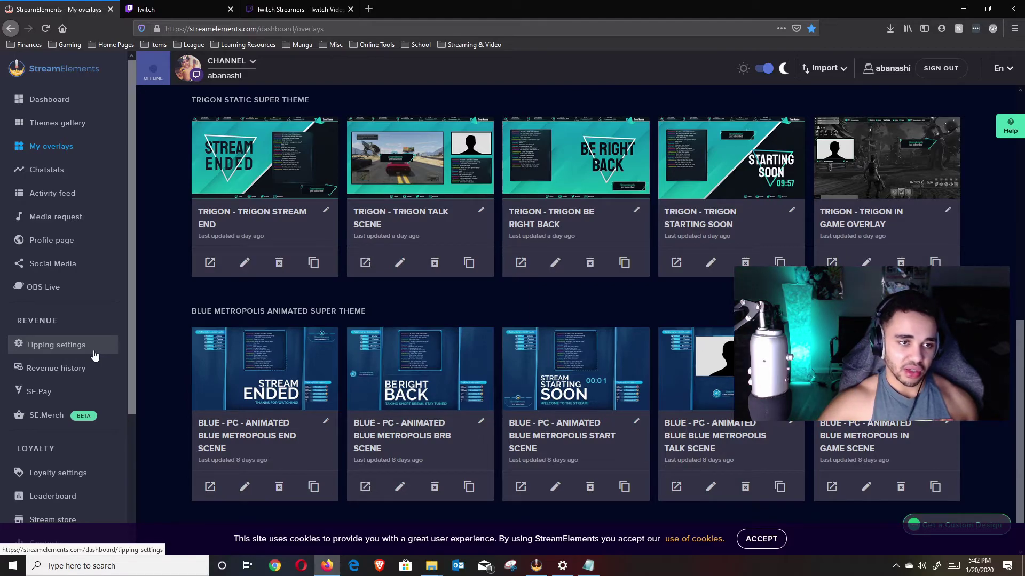
# - Open the account's own channel page on the Twitch website
pyautogui.click(299, 9)
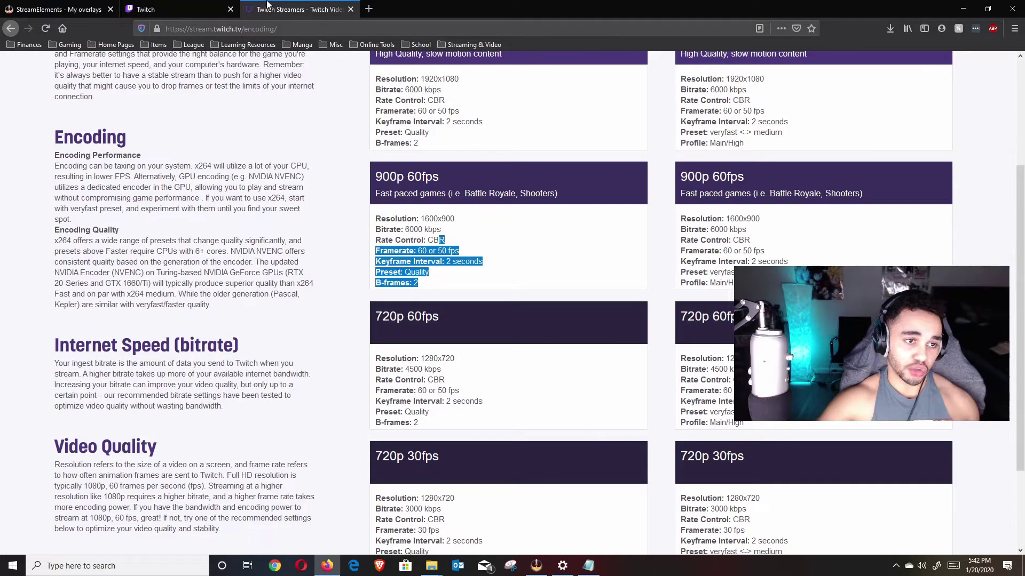
pyautogui.click(178, 8)
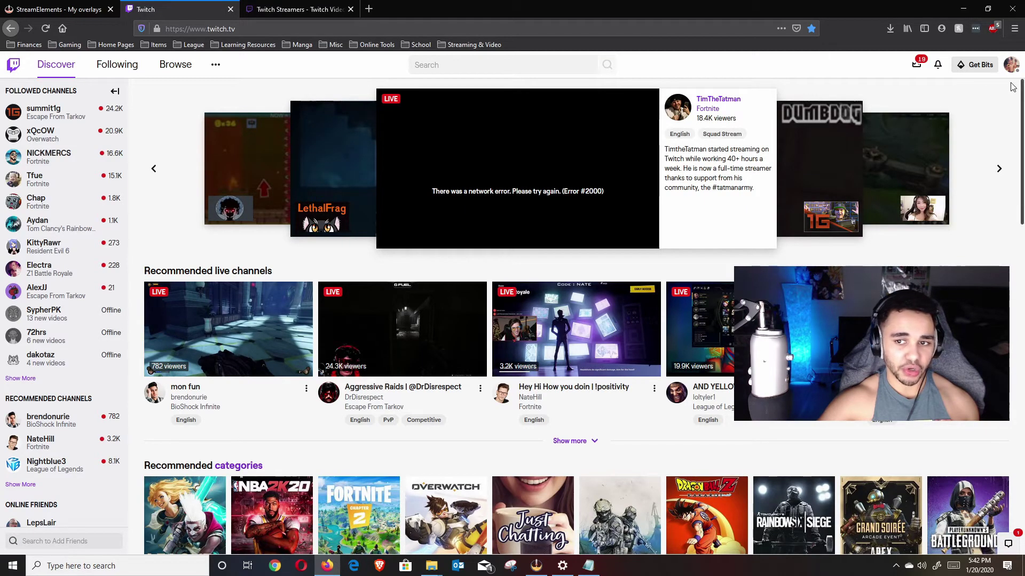
pyautogui.click(1010, 64)
pyautogui.click(955, 152)
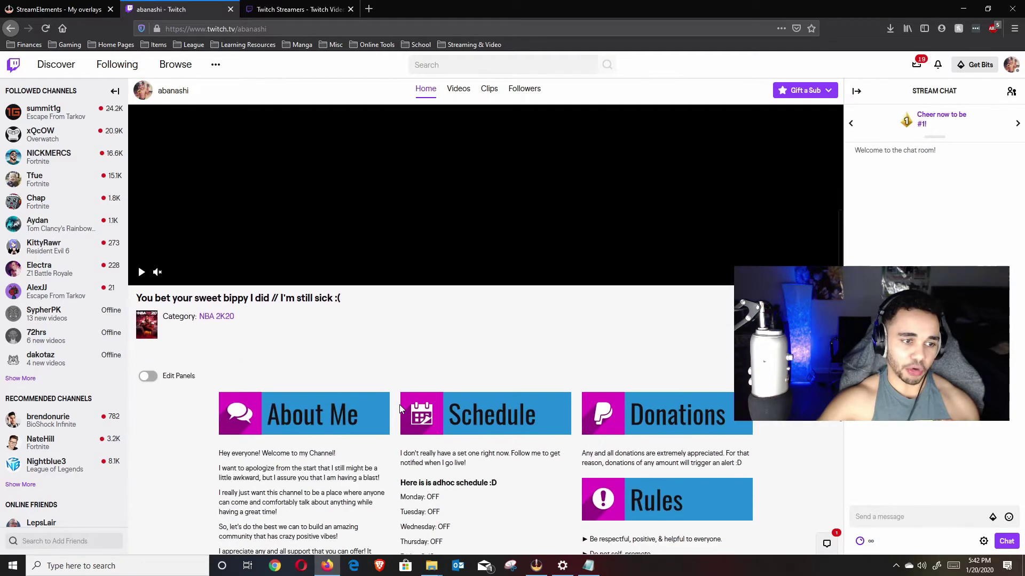
# - Turn on panel editing on the Twitch channel page and highlight the image link in the Donations panel
pyautogui.click(148, 376)
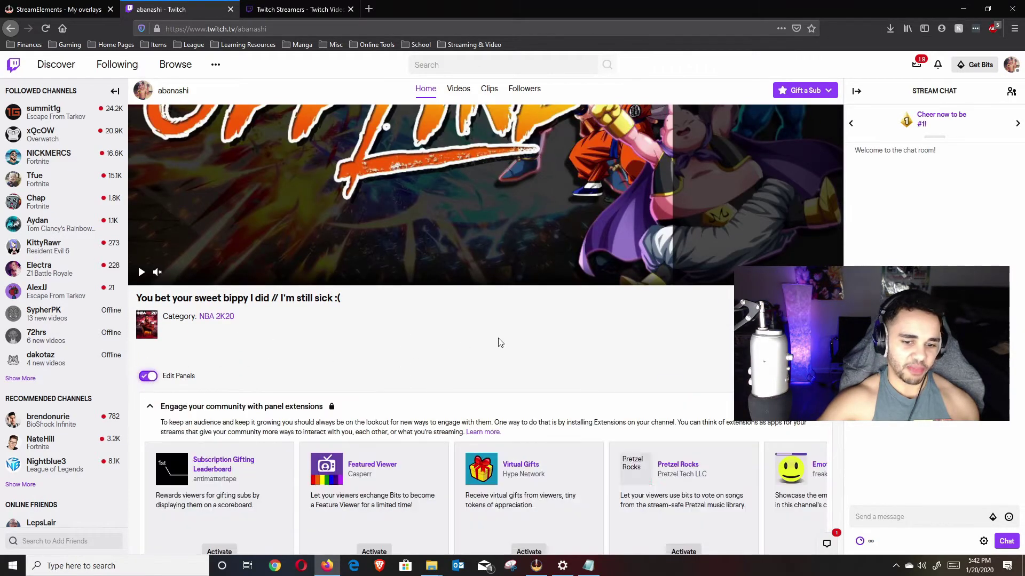
pyautogui.scroll(-4, 605, 331)
pyautogui.scroll(-3, 606, 331)
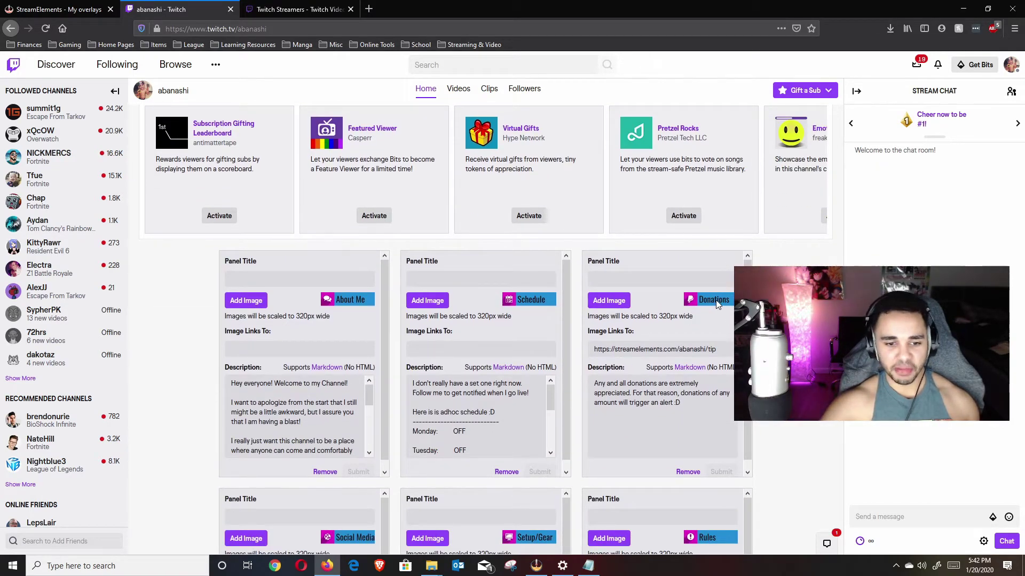
pyautogui.moveTo(716, 349); pyautogui.dragTo(566, 351)
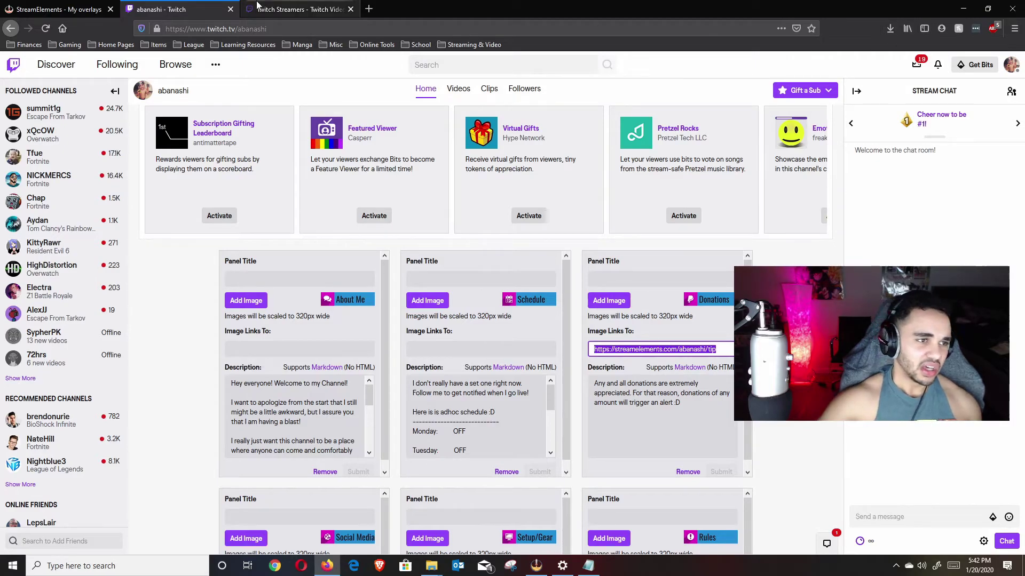
# - Switch to the StreamElements dashboard and open the bot's chat commands page showing the custom commands
pyautogui.click(33, 7)
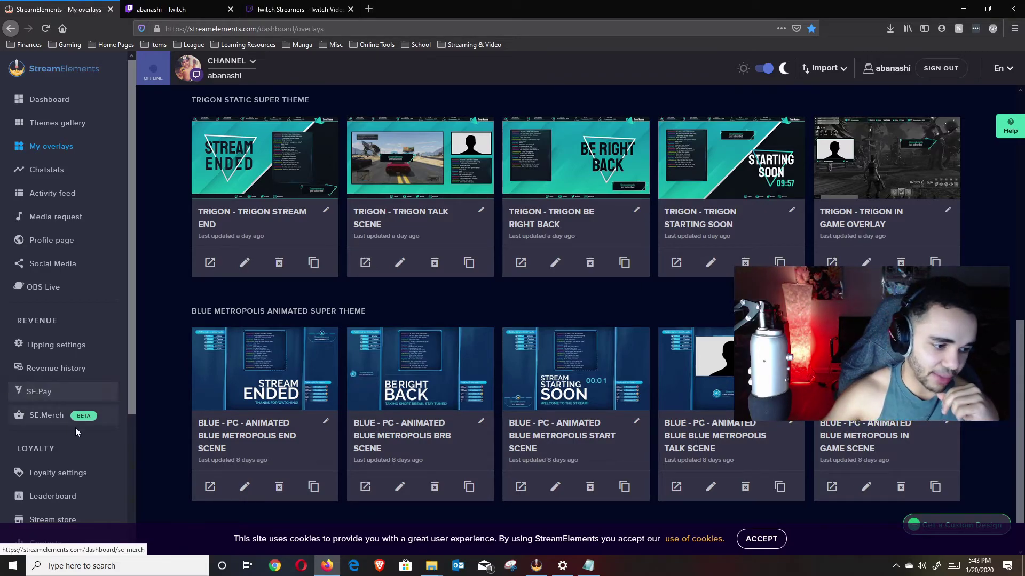
pyautogui.scroll(-5, 77, 448)
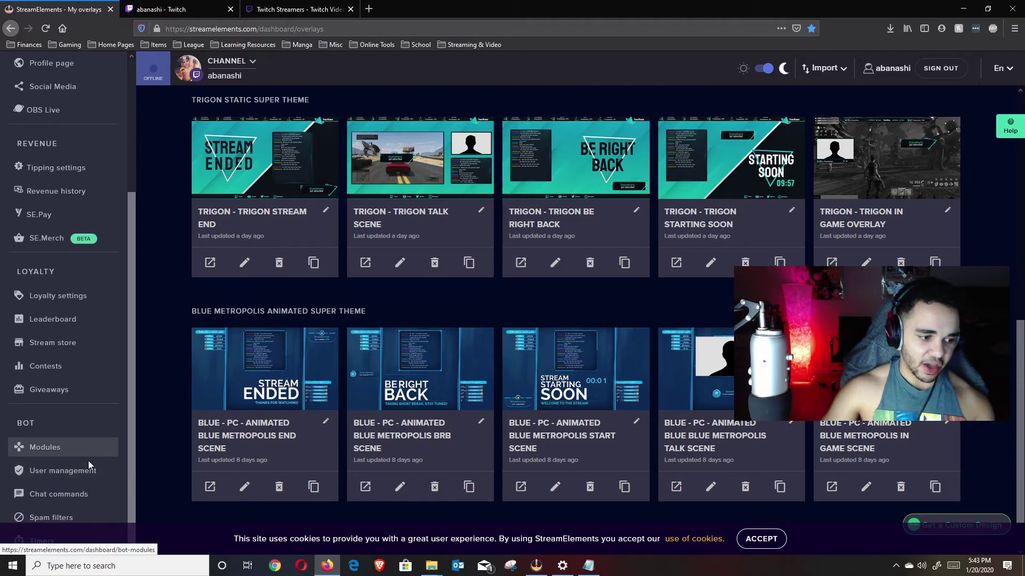
pyautogui.click(82, 495)
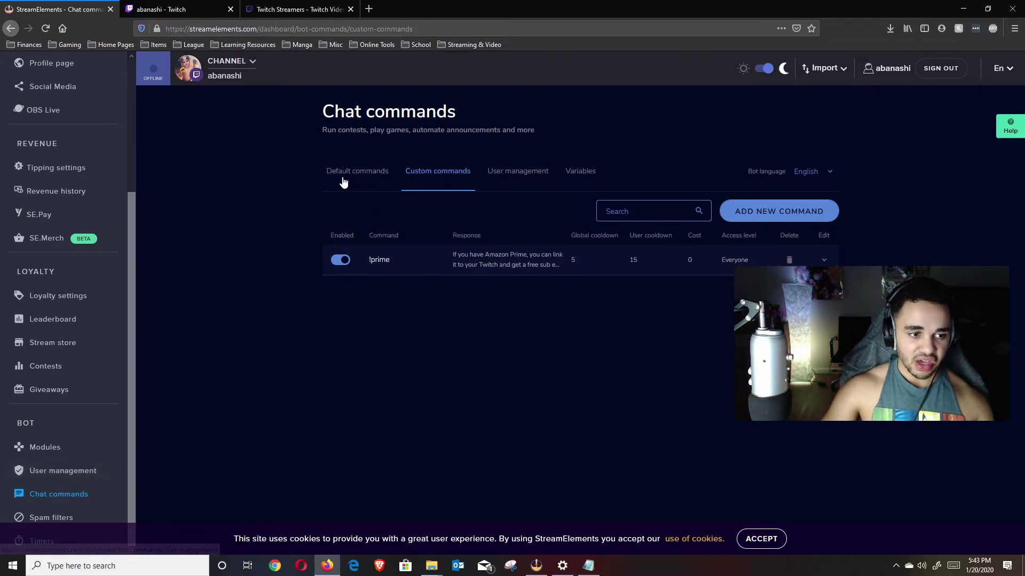
pyautogui.scroll(4, 96, 373)
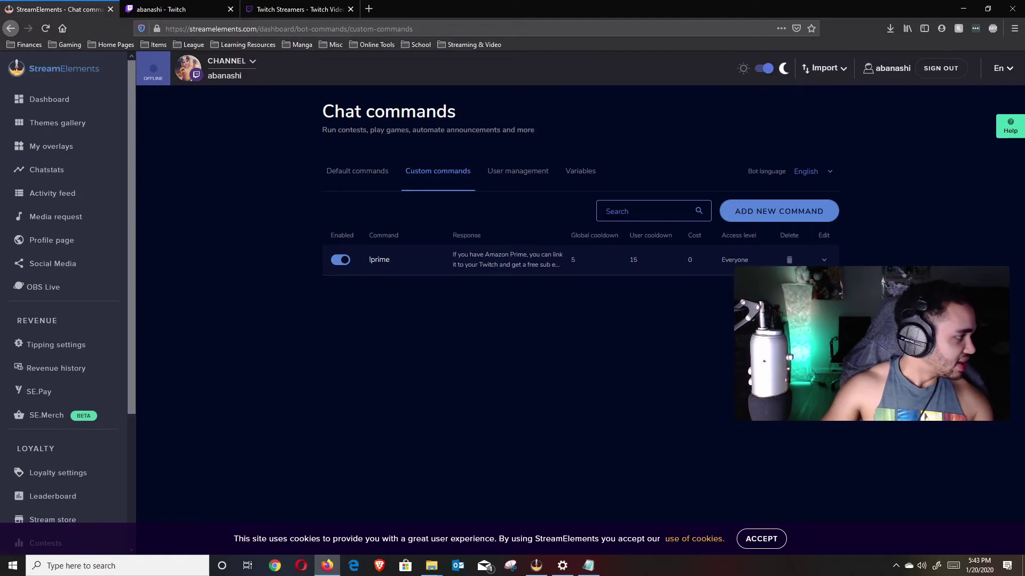
# - Switch to OBS, maximize its window and look through the activity feed of recent channel events
pyautogui.hotkey('alt', 'Tab')
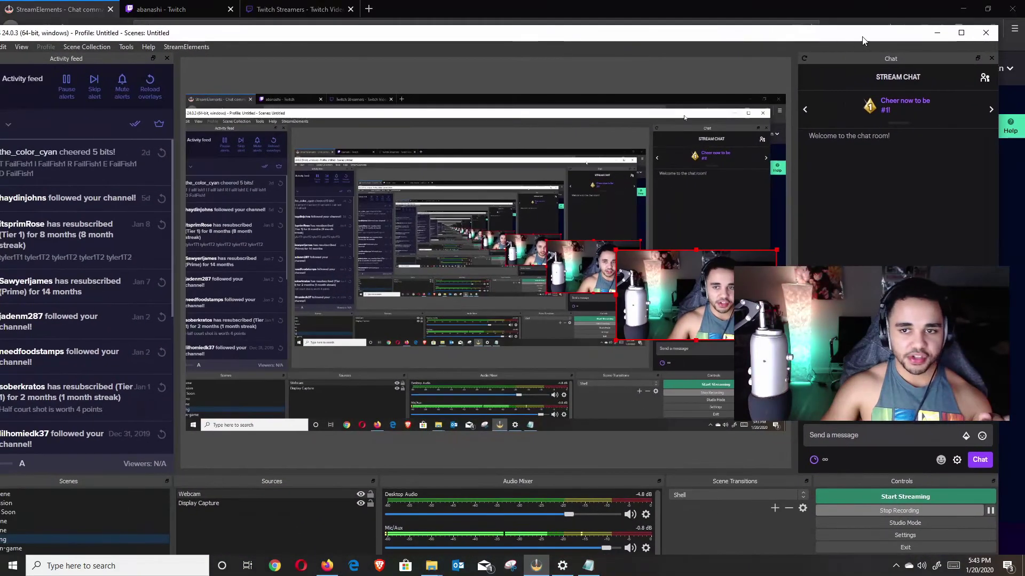
pyautogui.click(960, 33)
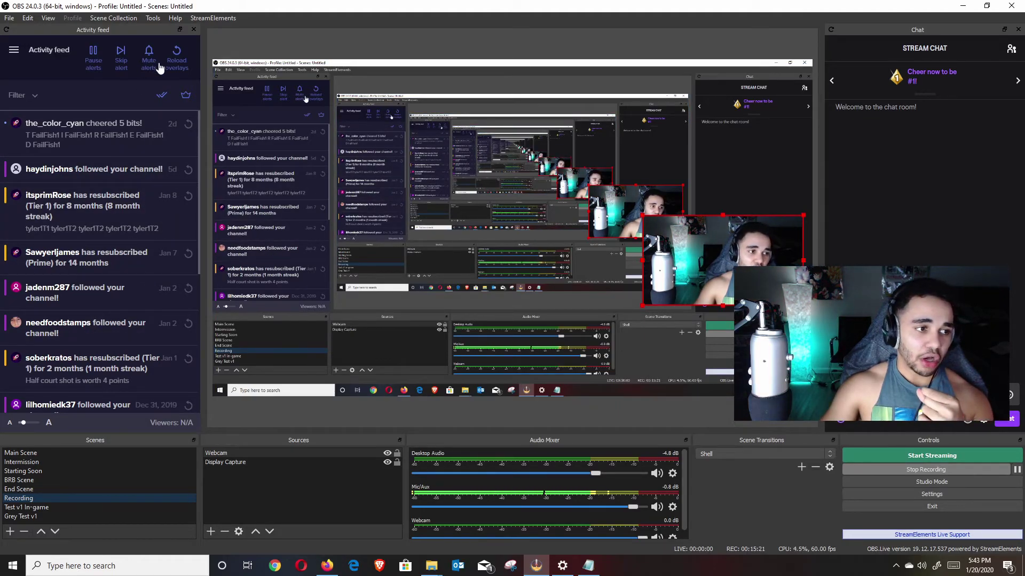
pyautogui.scroll(-2, 109, 223)
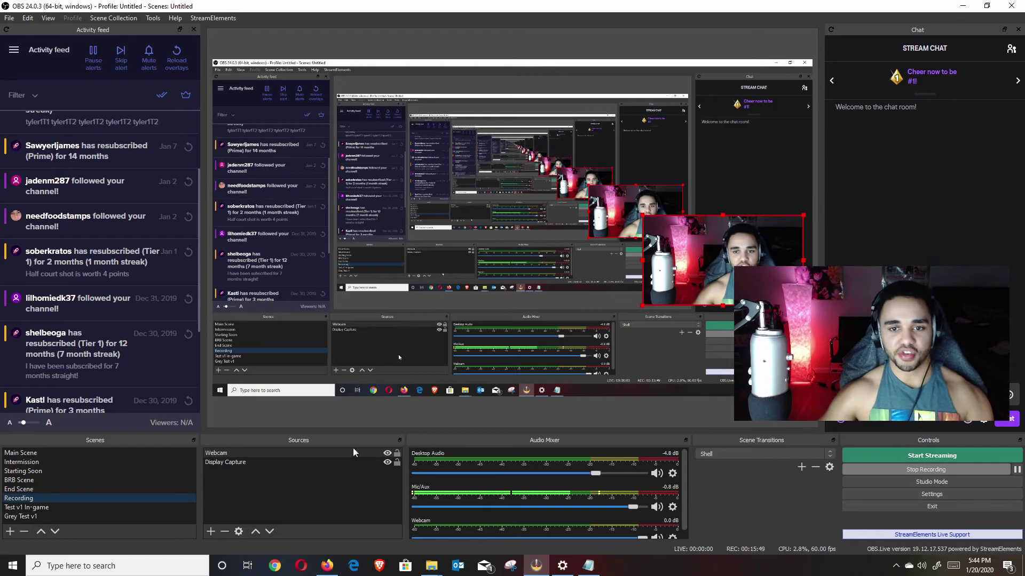
# - Clear the windows to reveal the desktop and bring up the available actions for the StreamElements OBS.Live shortcut
pyautogui.hotkey('alt', 'Tab')
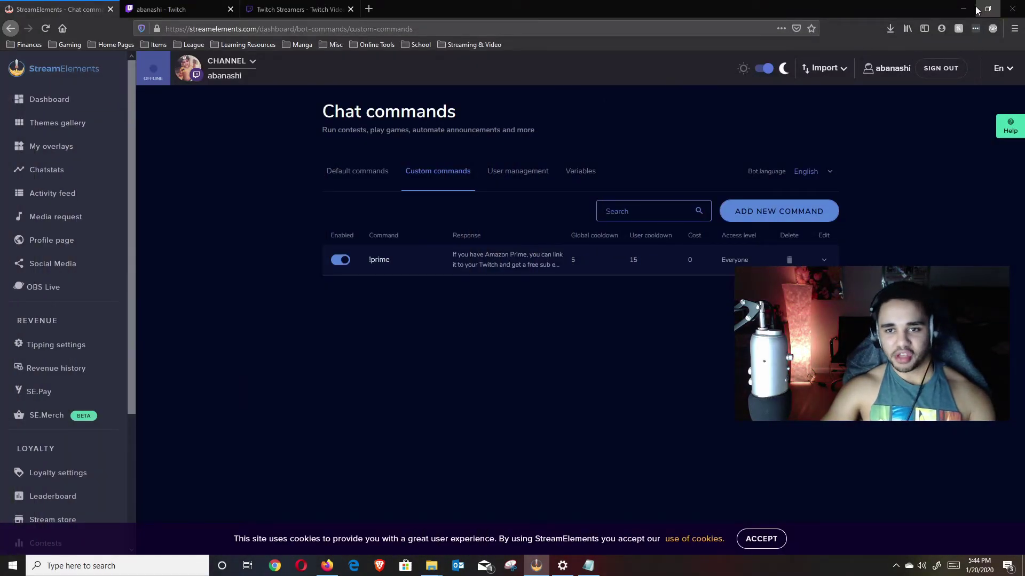
pyautogui.click(964, 9)
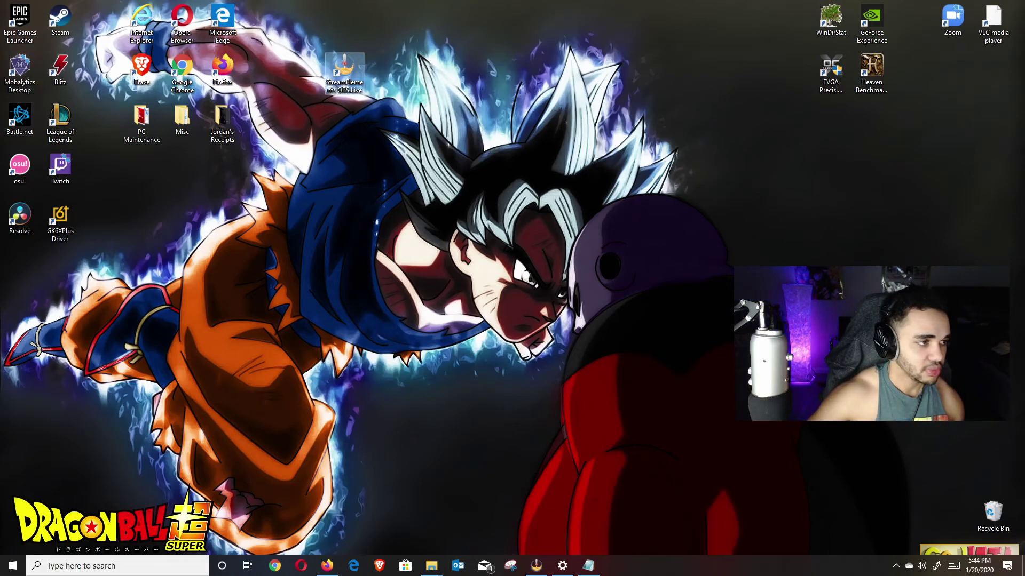
pyautogui.click(354, 84)
pyautogui.rightClick(355, 80)
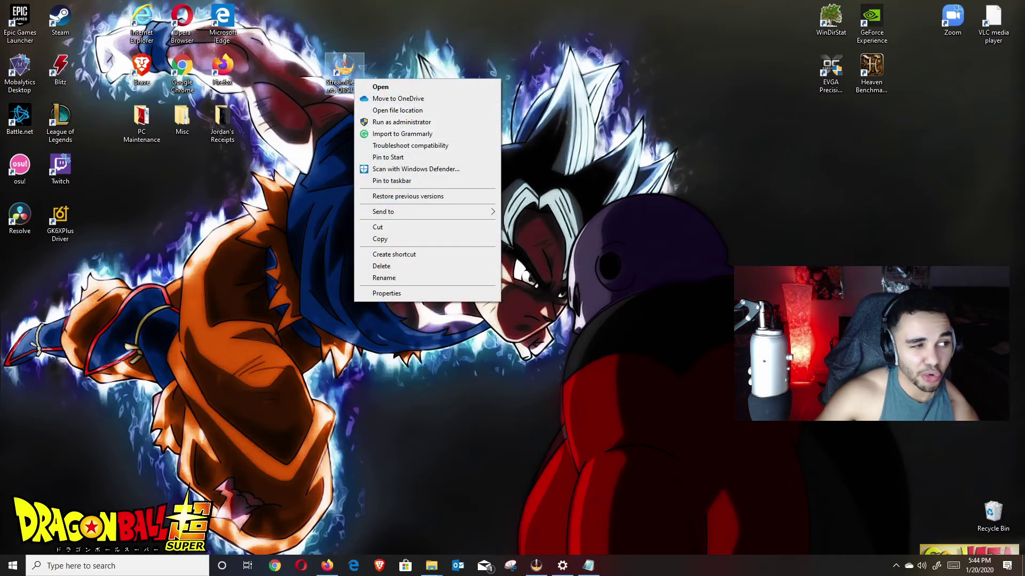
pyautogui.press('o')
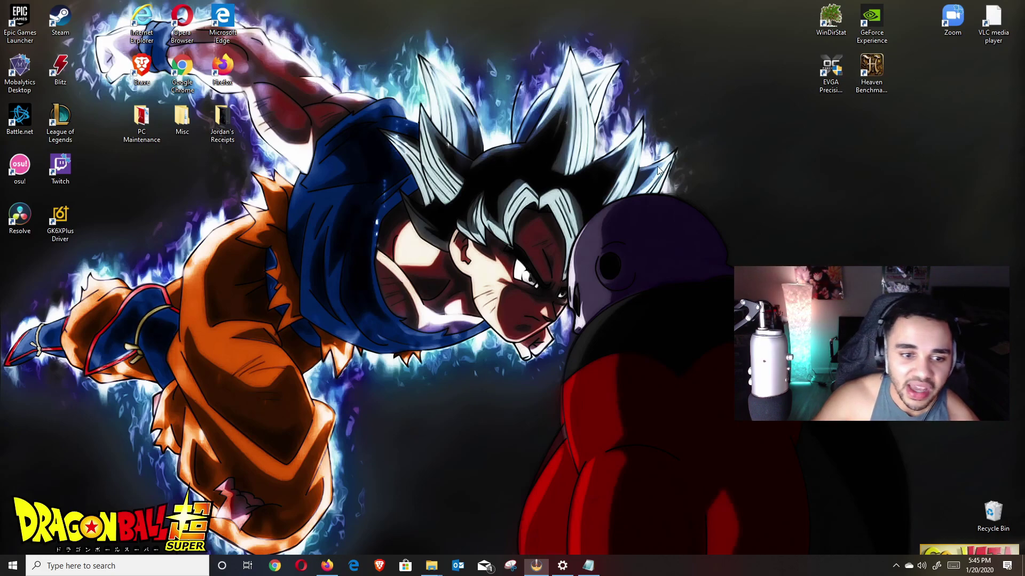
pyautogui.moveTo(496, 160); pyautogui.dragTo(804, 445)
pyautogui.moveTo(864, 387); pyautogui.dragTo(302, 19)
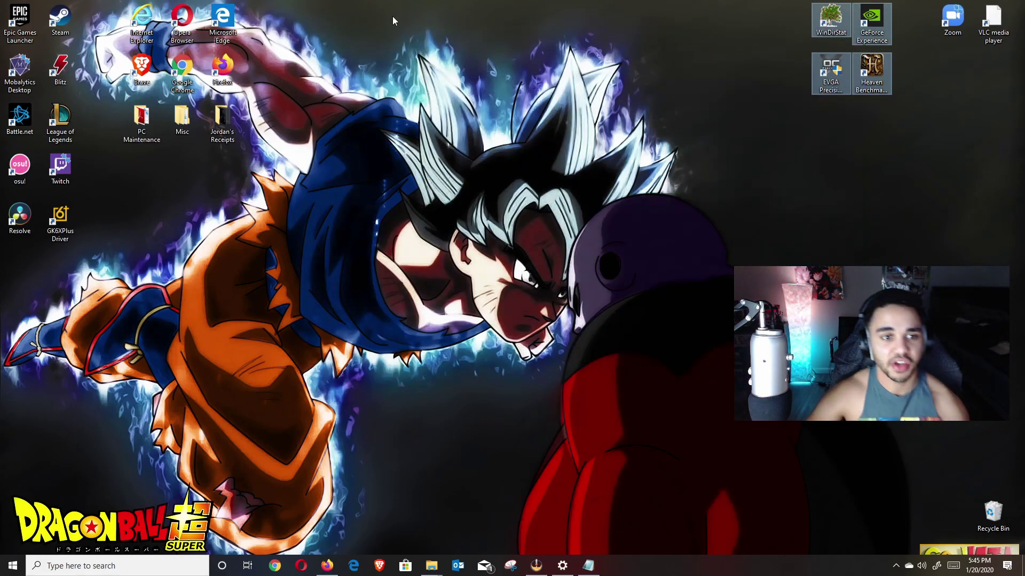